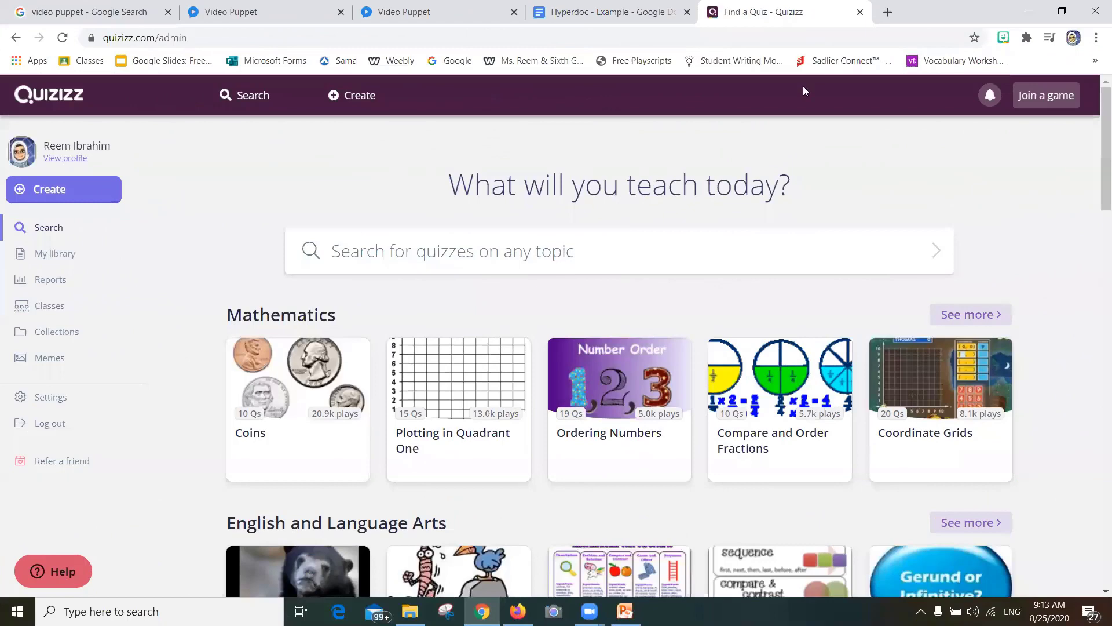
click(517, 611)
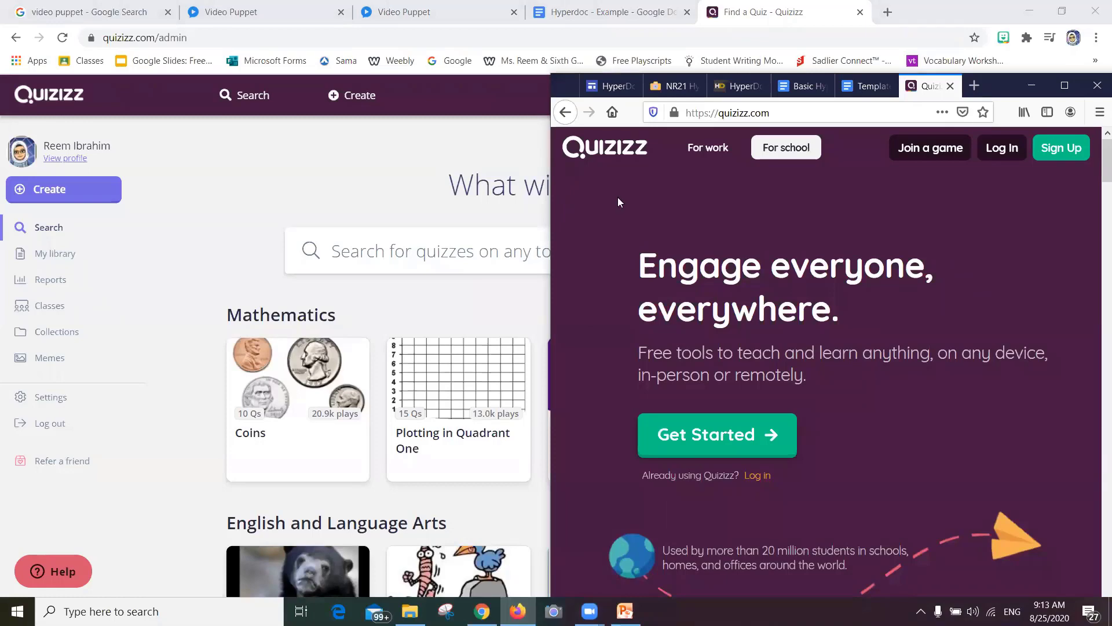
click(1031, 85)
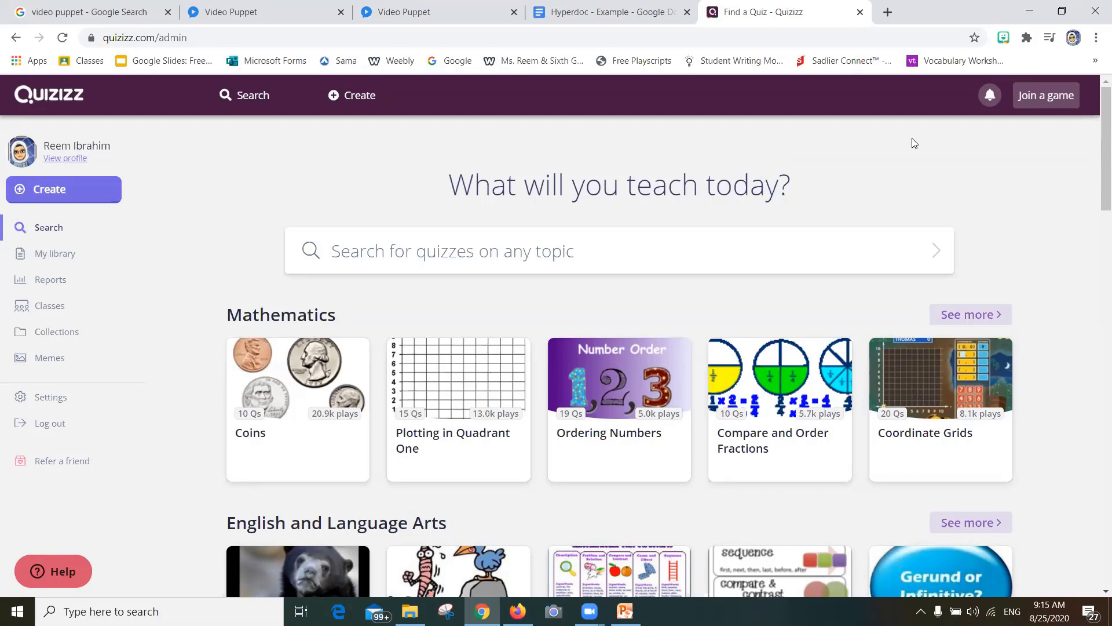
Search the quiz library for "addition" and look through the questions of the first Addition quiz
click(496, 250)
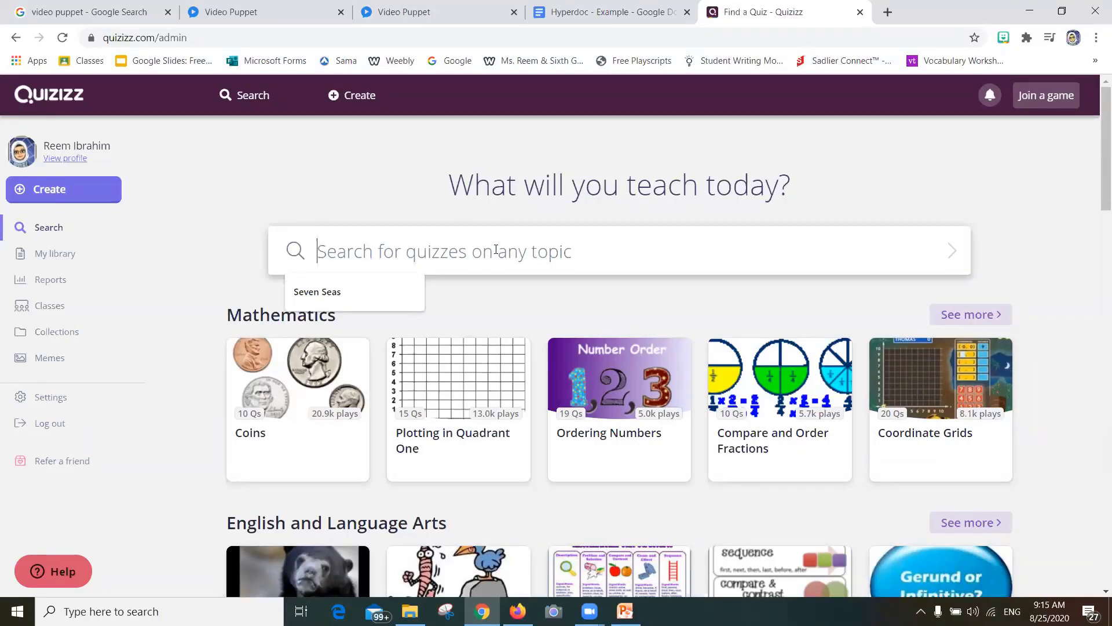
text(addition)
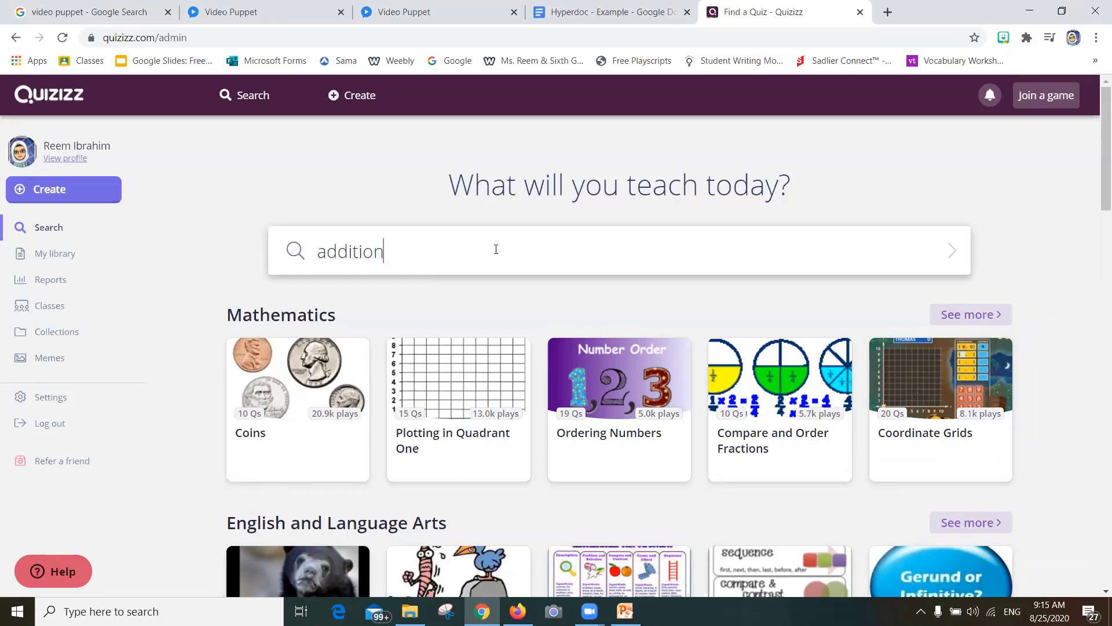
key(Return)
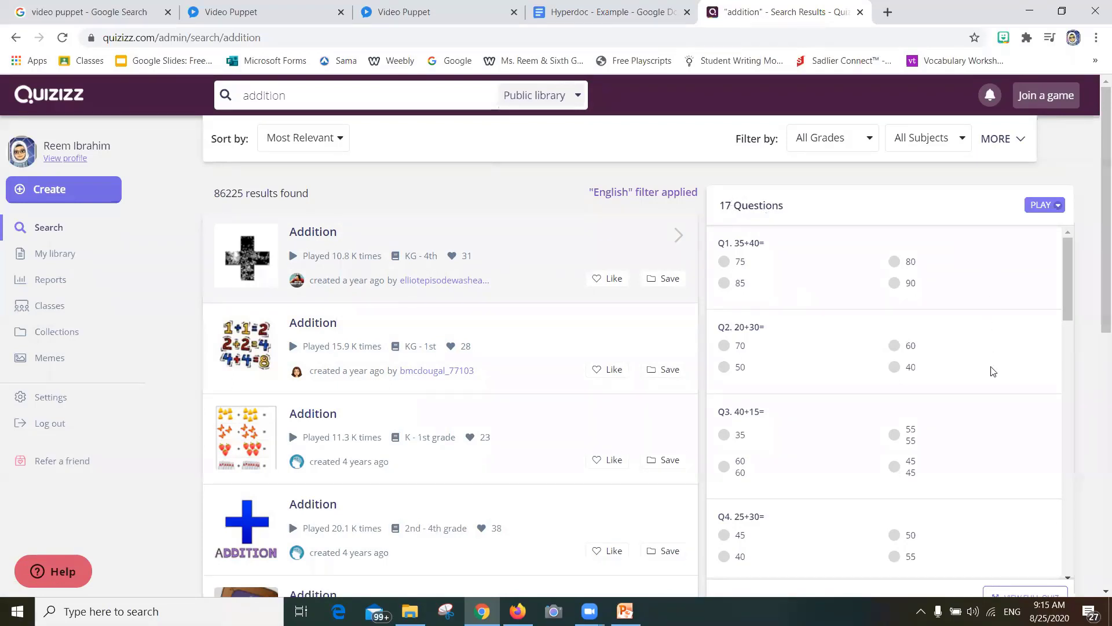
drag(1062, 277, 1070, 548)
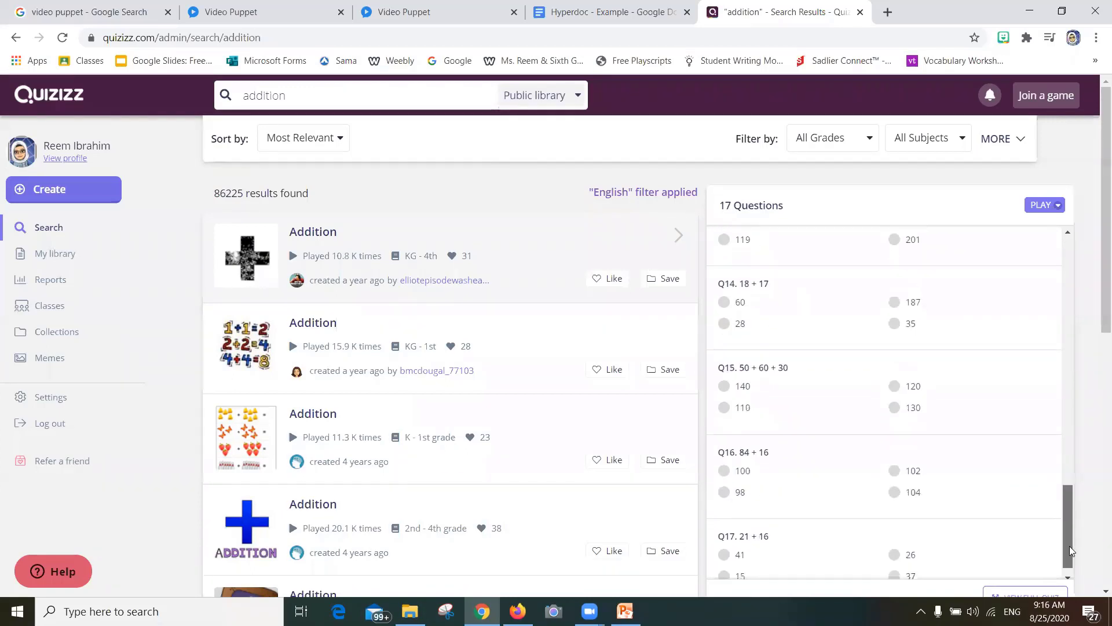
Open the KG - 1st grade Addition quiz from the search results and look through its question preview
click(496, 350)
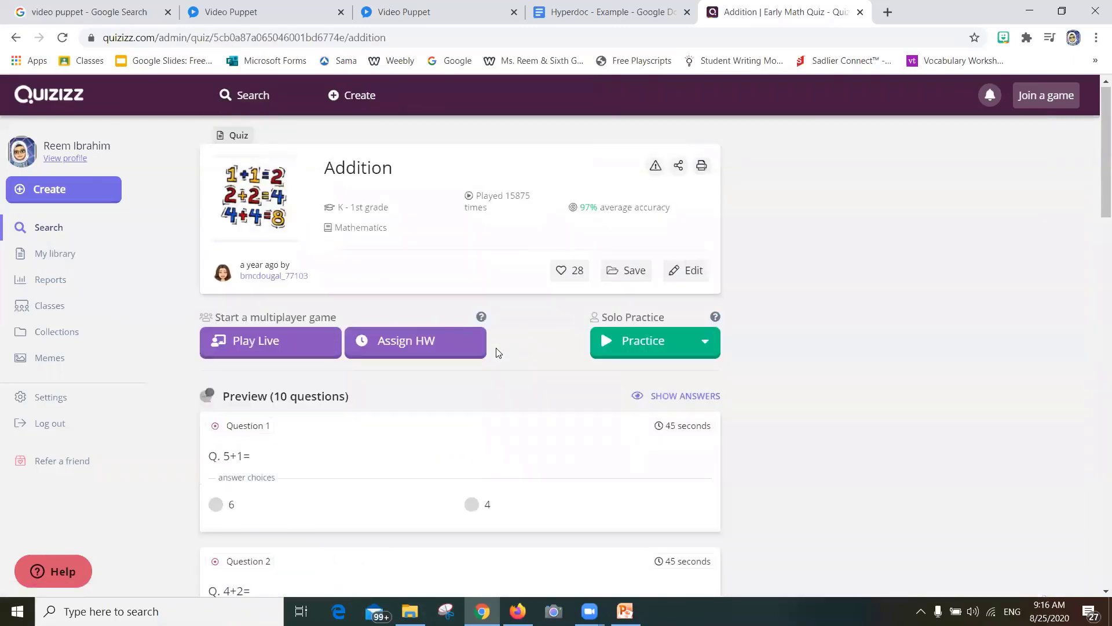
click(14, 37)
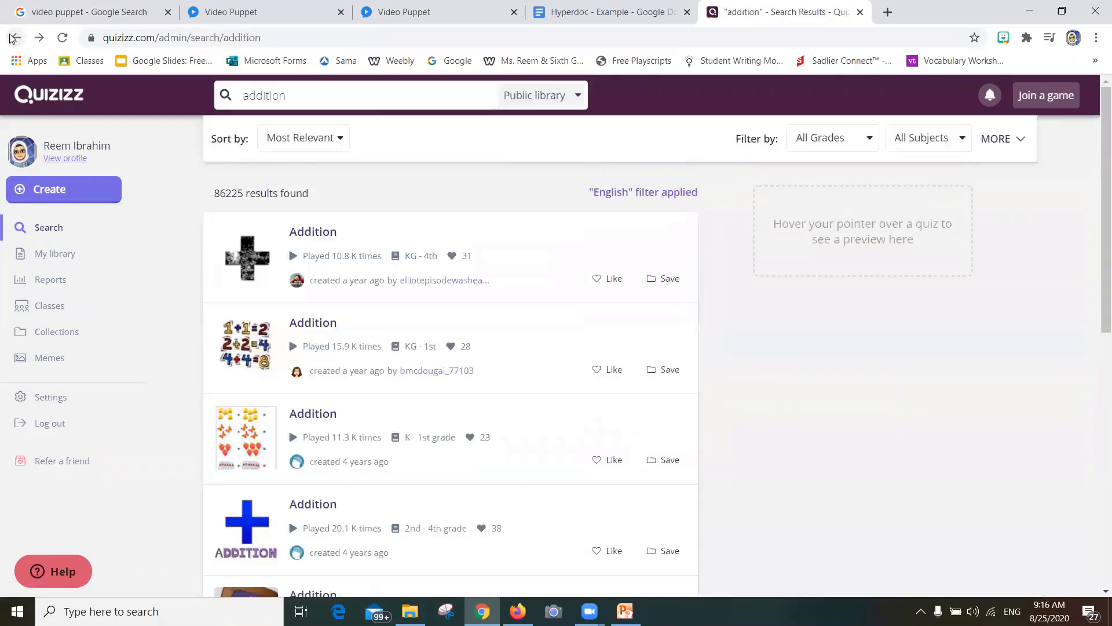
mouse_move(516, 327)
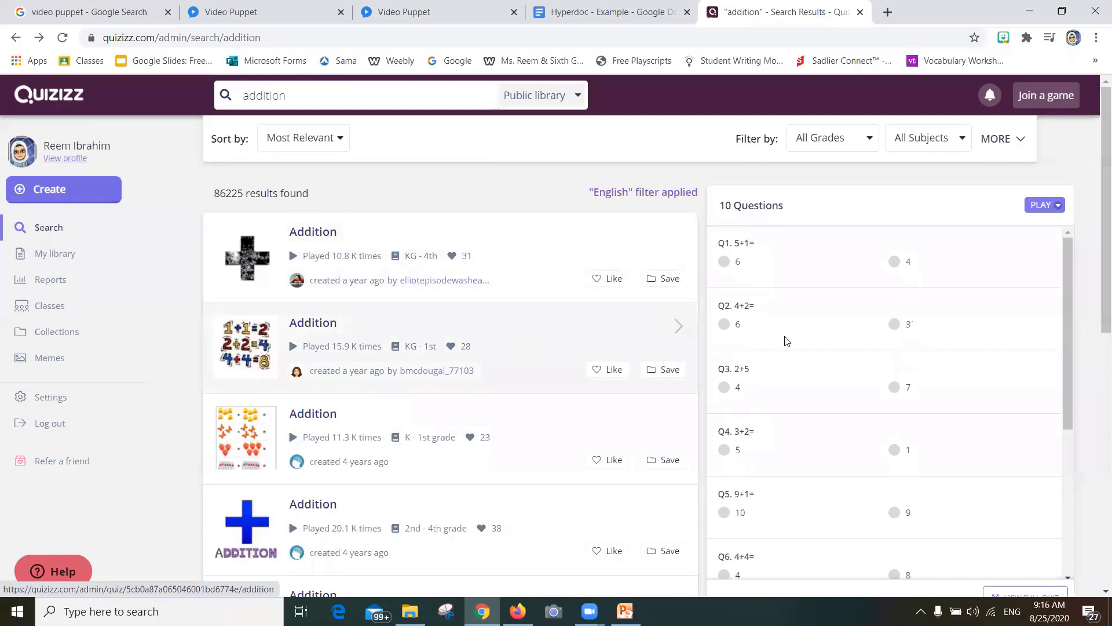
click(545, 336)
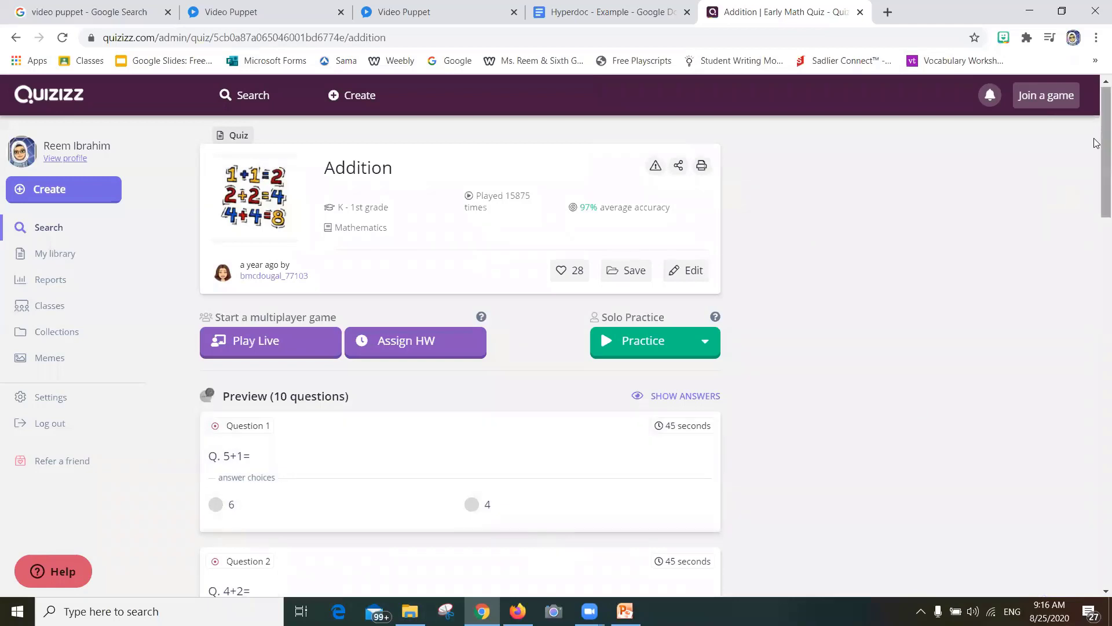
drag(1097, 141, 1096, 175)
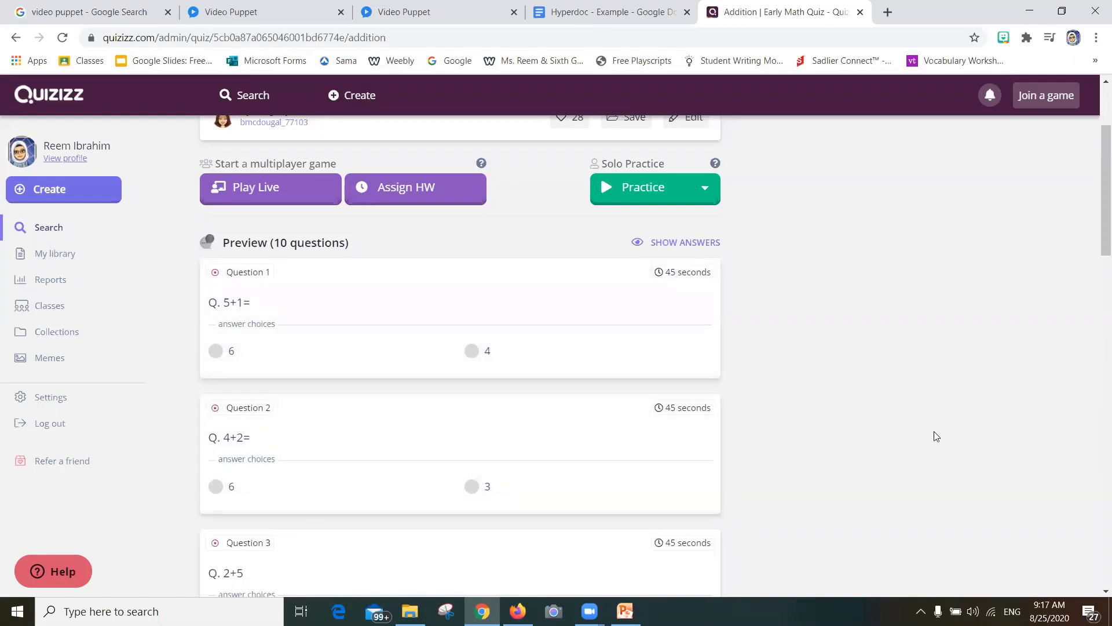
scroll(1096, 192, down, 3)
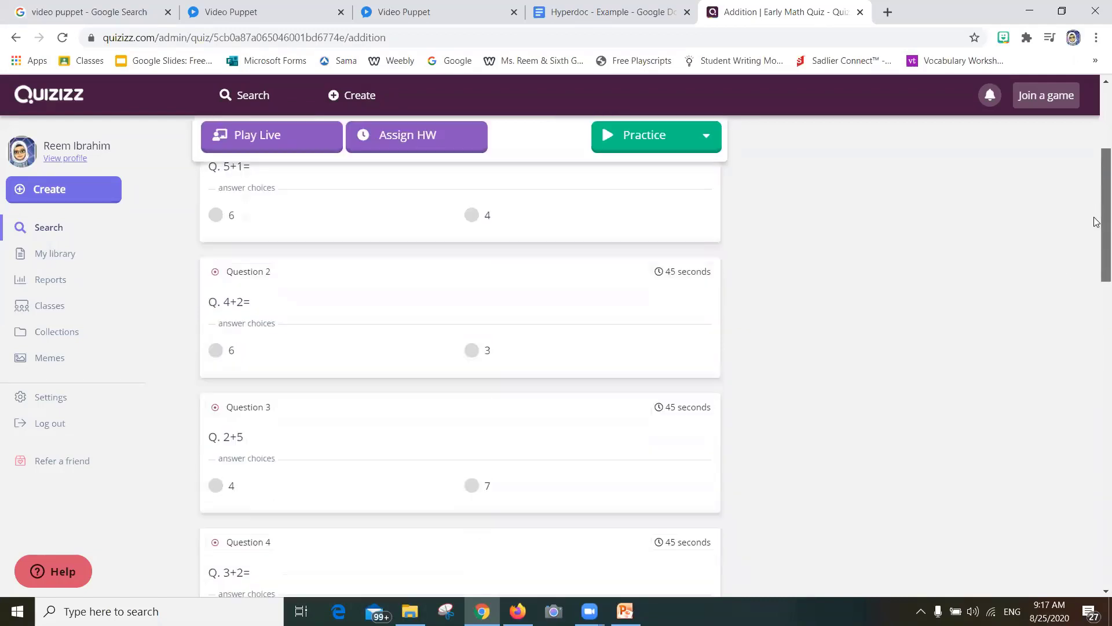
drag(1097, 225, 1096, 92)
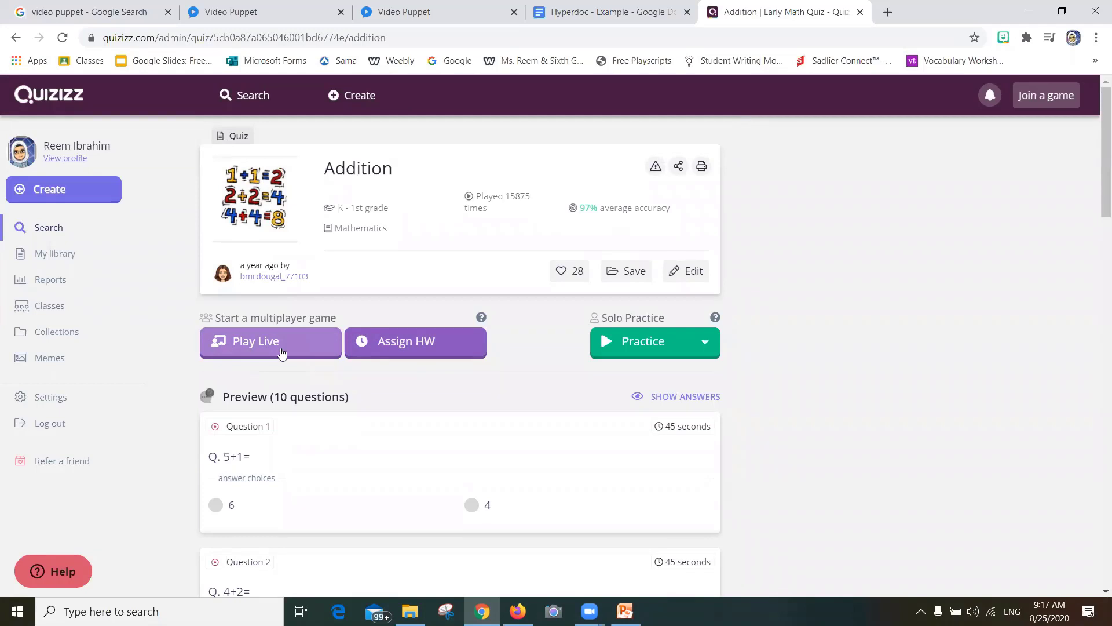
Review the homework settings and meme sets, and assign the Addition quiz as homework due Aug 26th at 09:30 AM
click(446, 343)
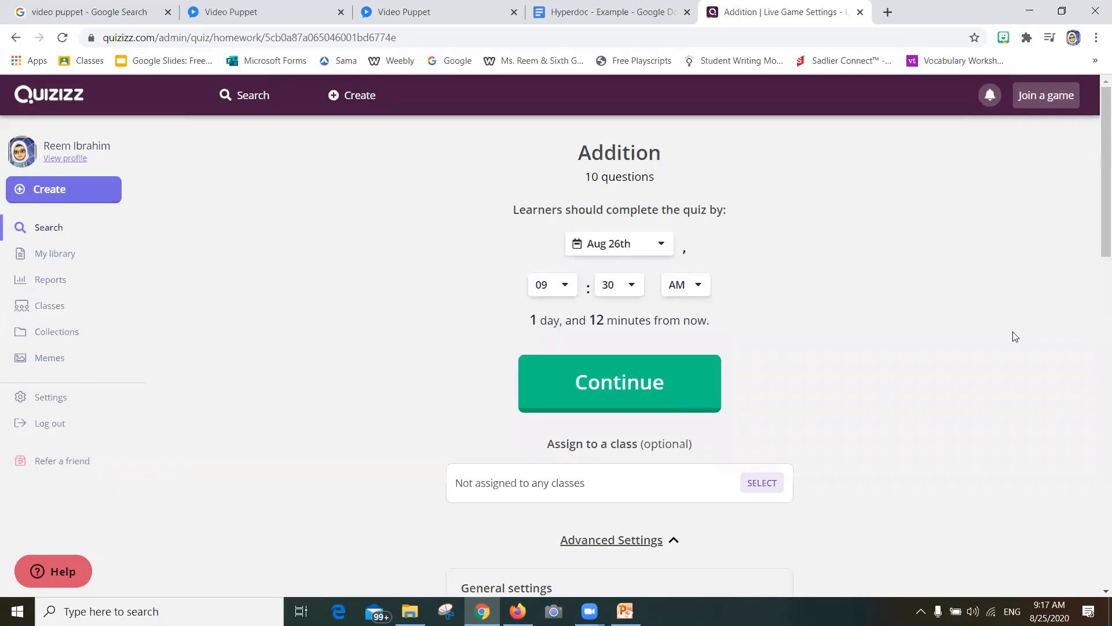
drag(1097, 127, 1097, 279)
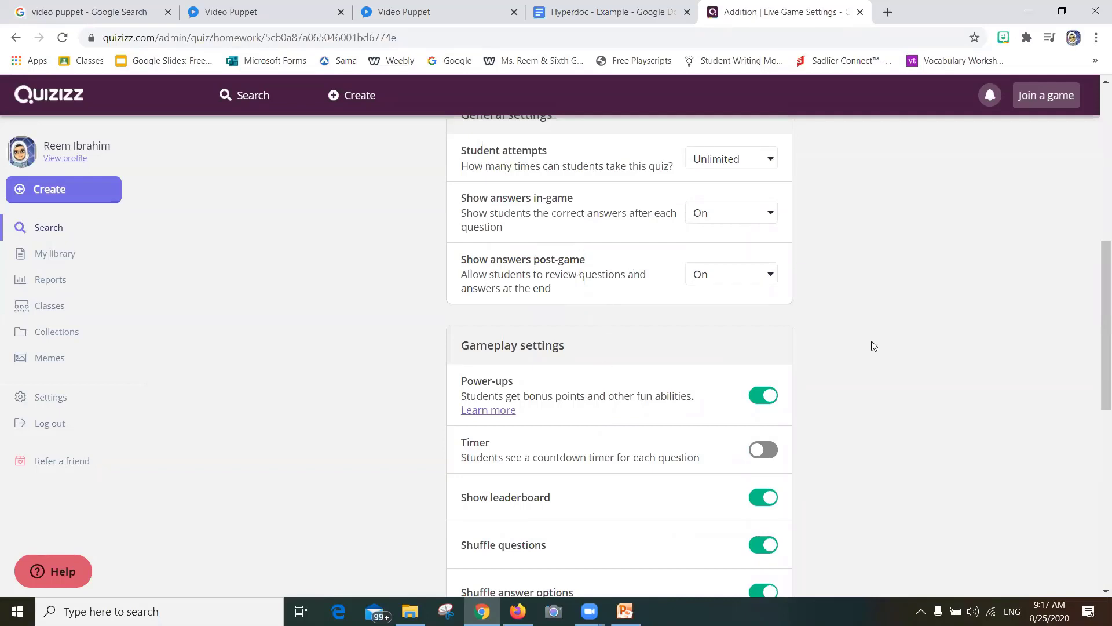
scroll(1096, 259, down, 3)
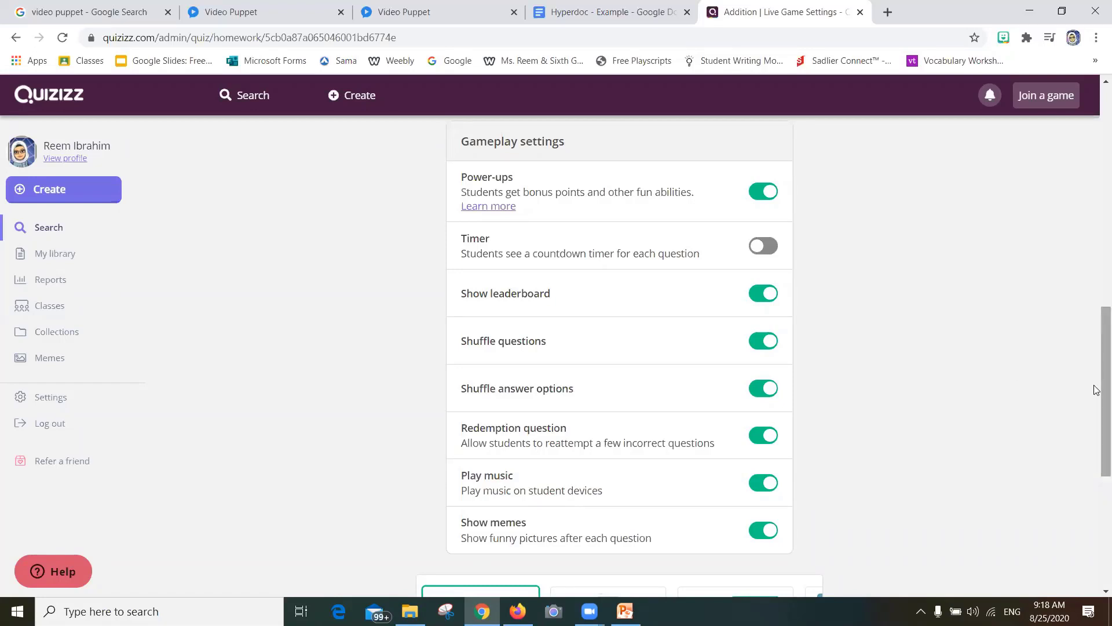
drag(1097, 389, 1097, 492)
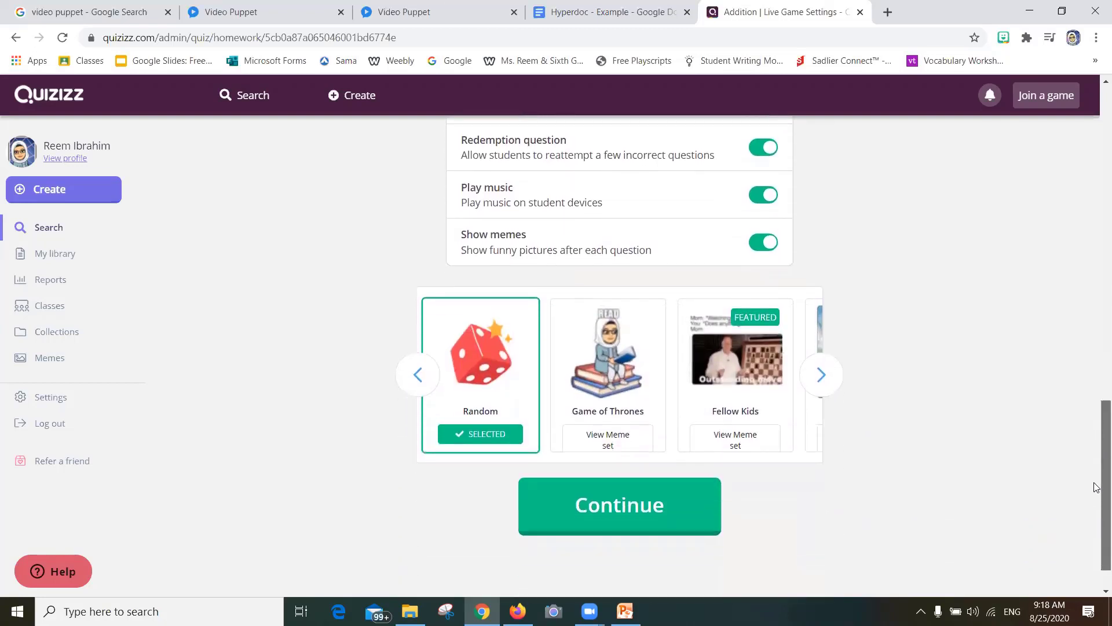
click(823, 364)
click(823, 364)
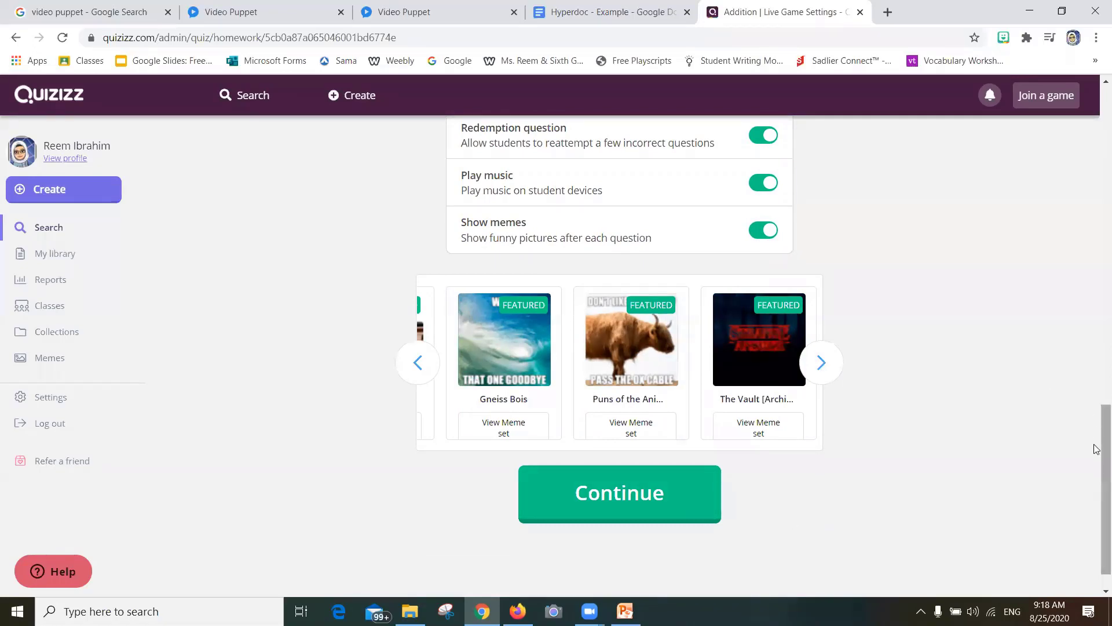
drag(1096, 449, 1096, 120)
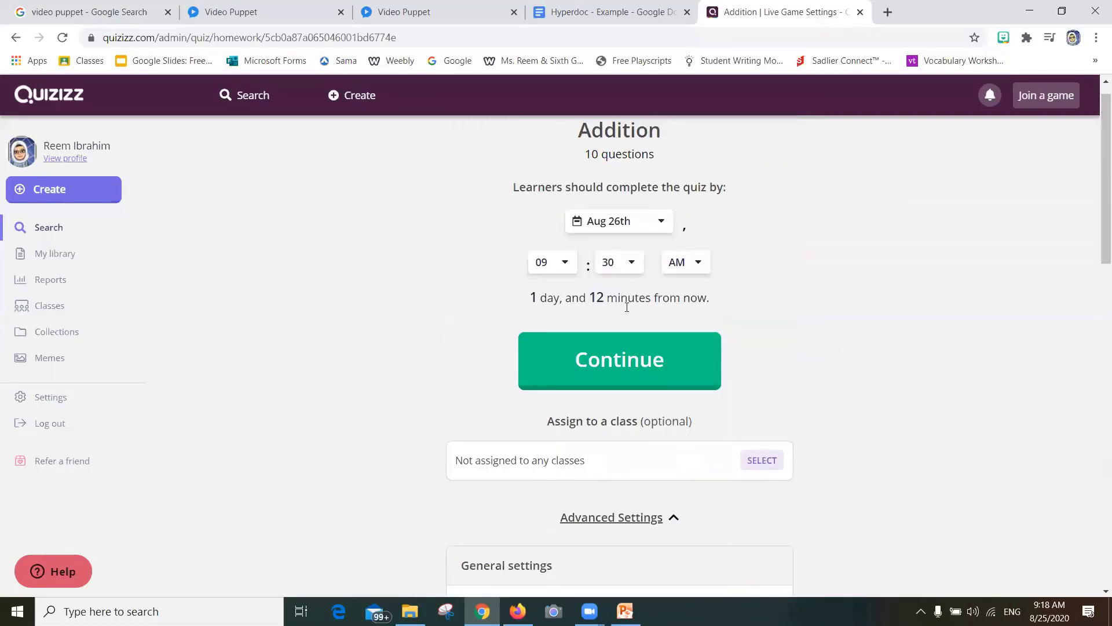
click(646, 358)
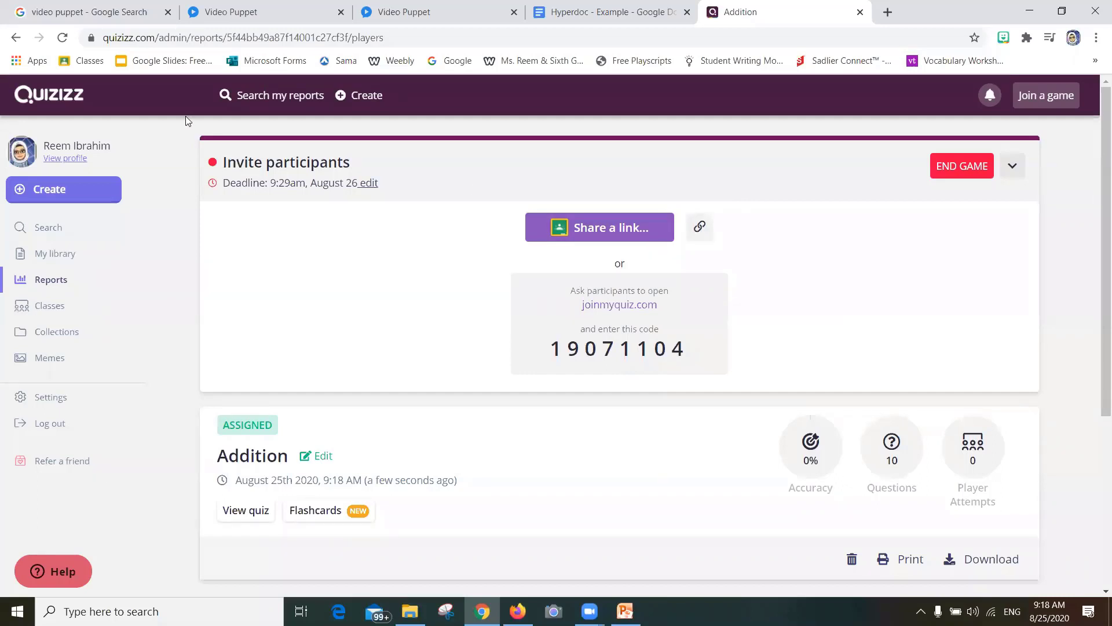
Return to the Addition quiz's page, open its live game setup and review the game modes and settings
click(16, 38)
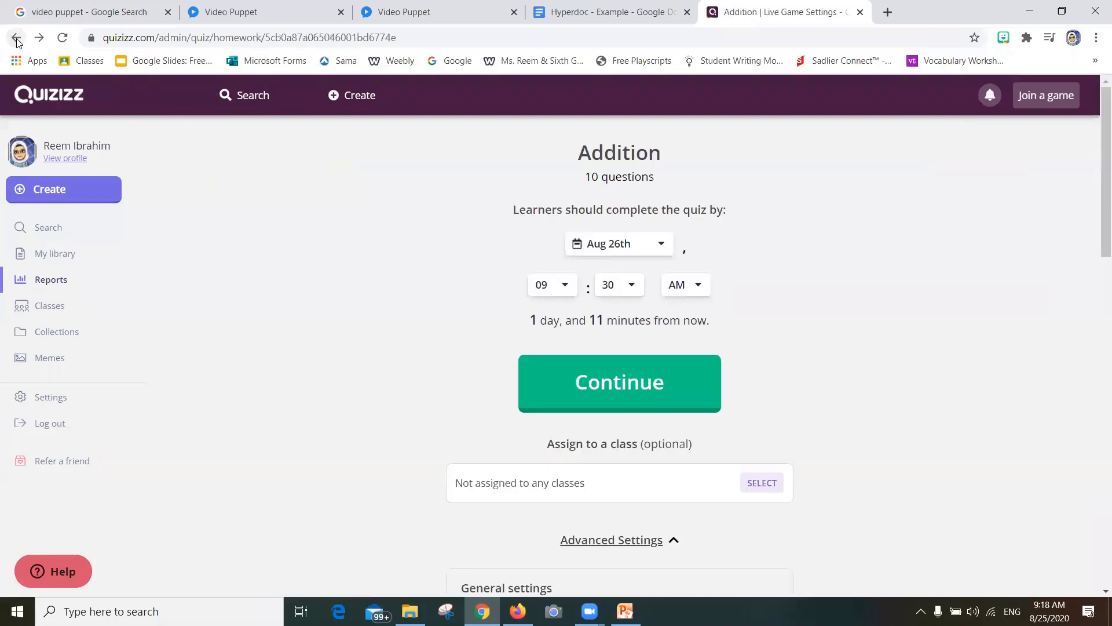
click(16, 39)
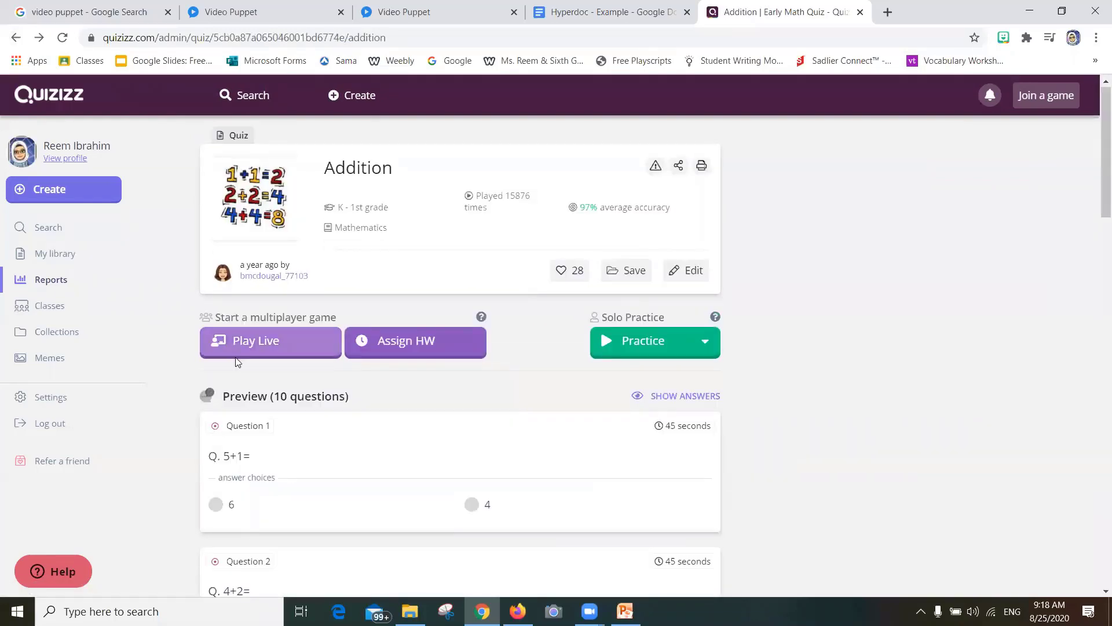
click(247, 351)
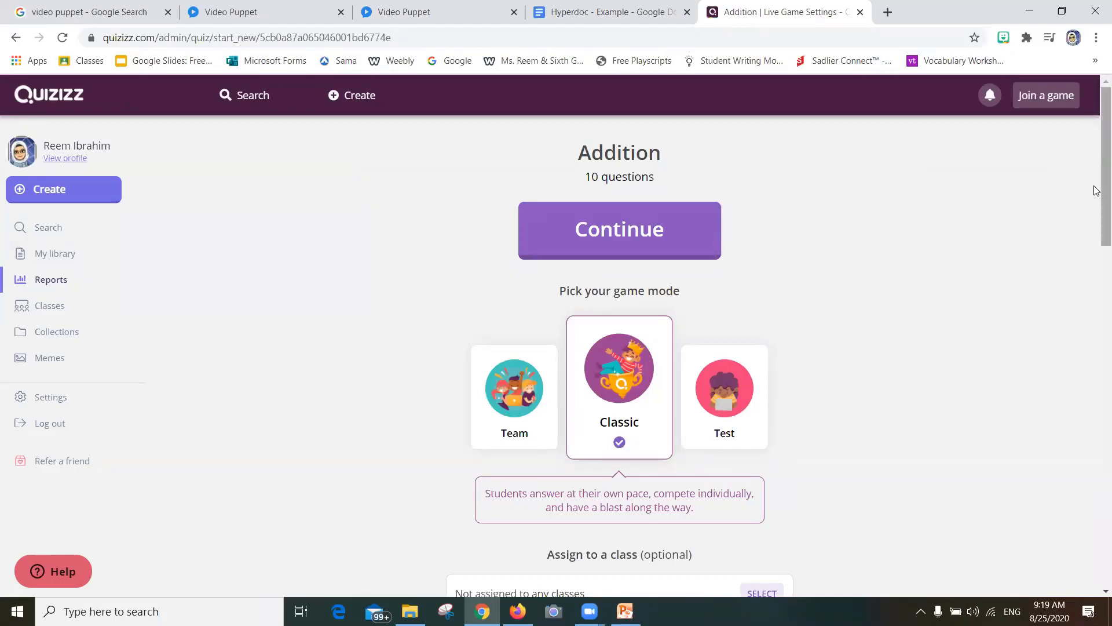
drag(1096, 191, 1097, 242)
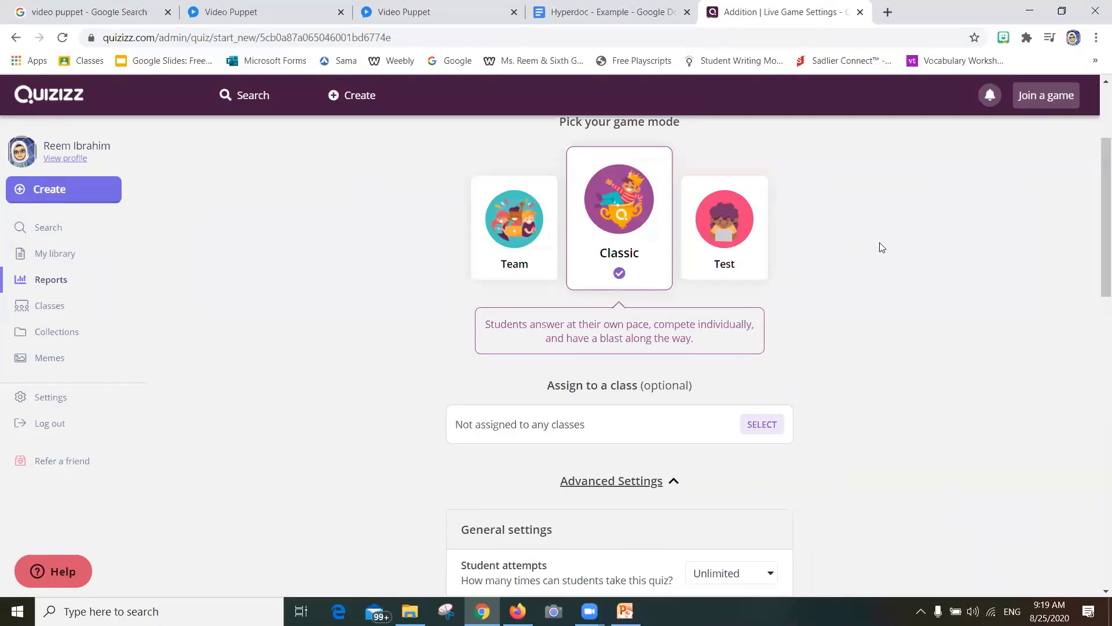
drag(1097, 232, 1096, 175)
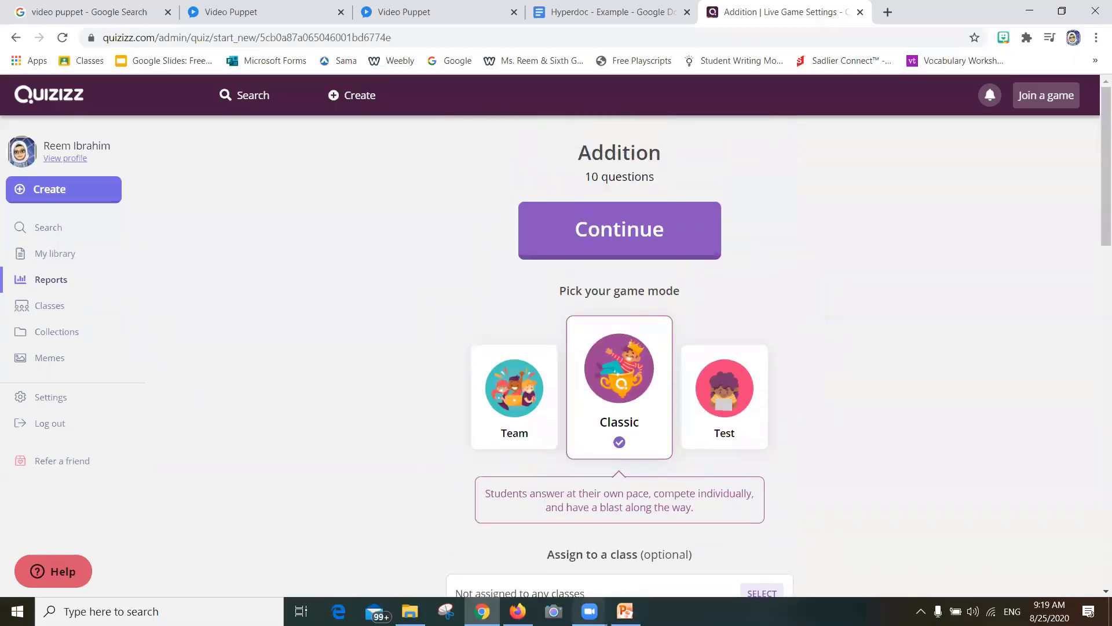
Switch to Firefox and open the page for joining a game on quizizz.com
click(517, 611)
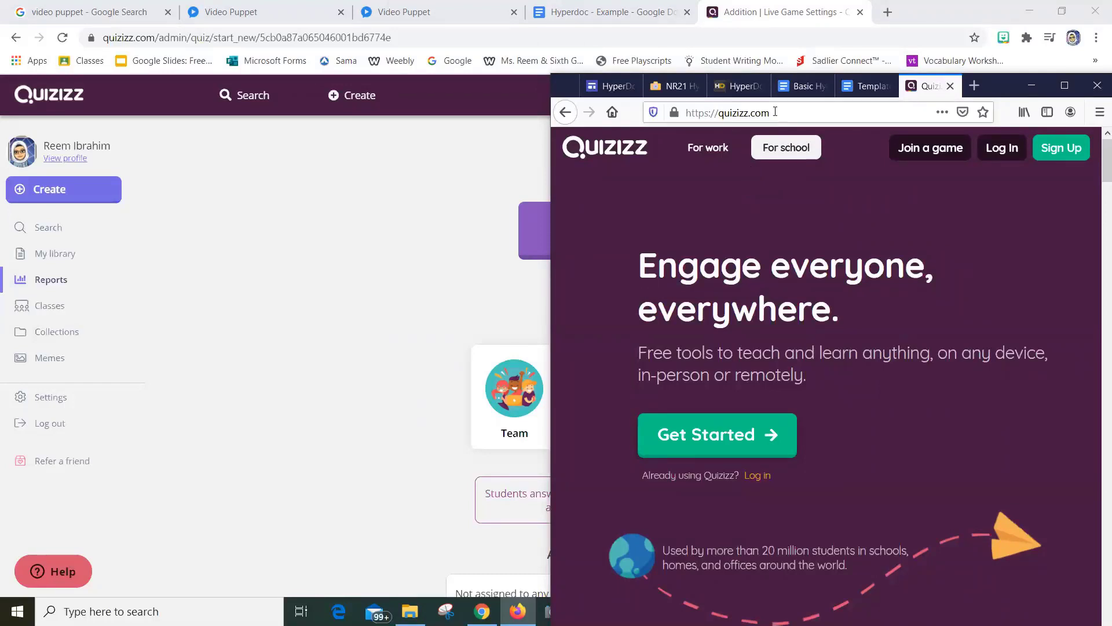
drag(775, 112, 713, 112)
click(1021, 230)
click(917, 149)
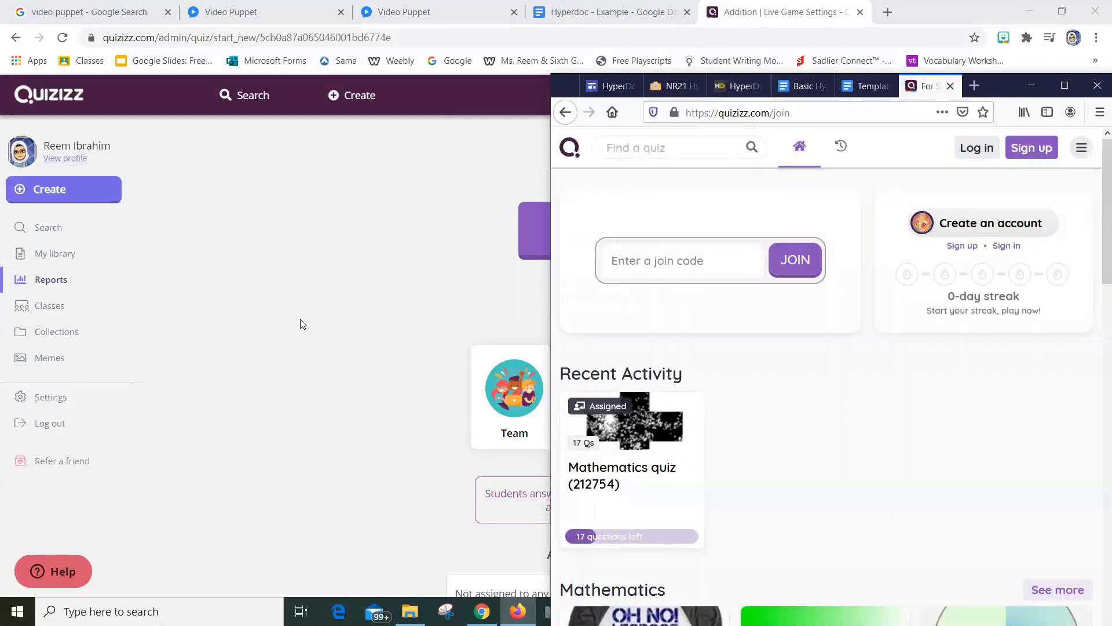
Switch back to Chrome, open the Addition quiz's live lobby in Classic mode, and shrink the window to reveal Firefox alongside
click(446, 256)
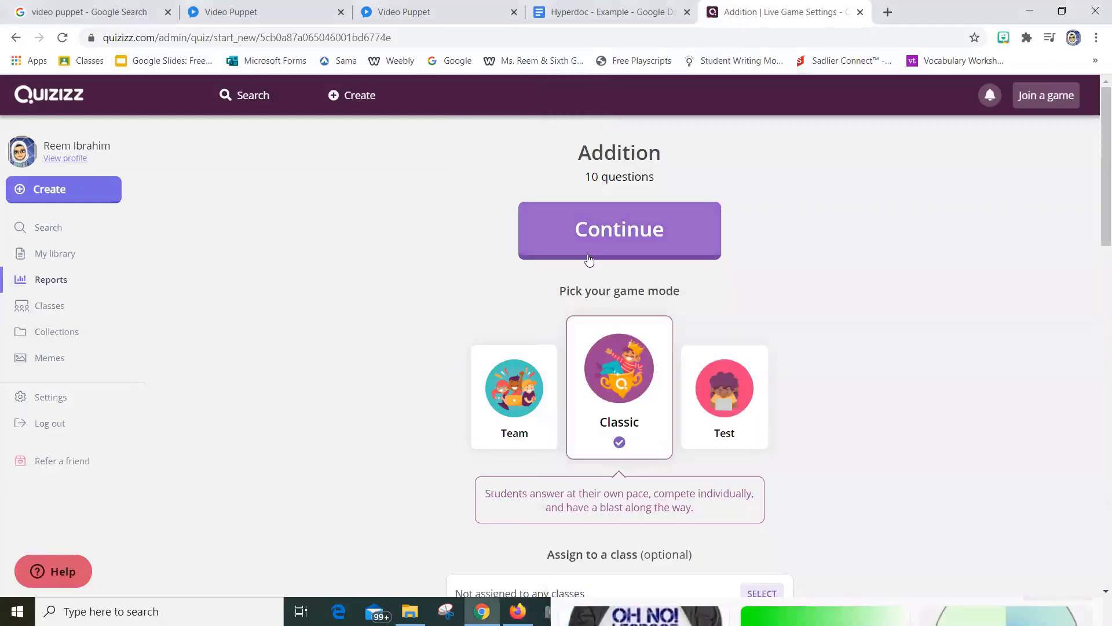
click(604, 247)
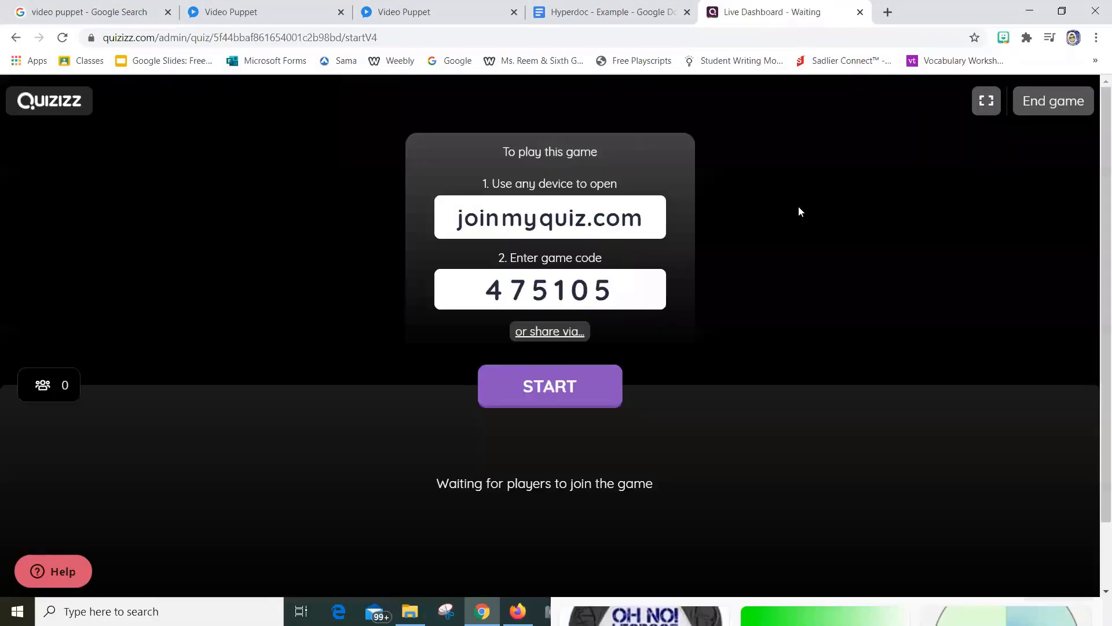
click(1064, 11)
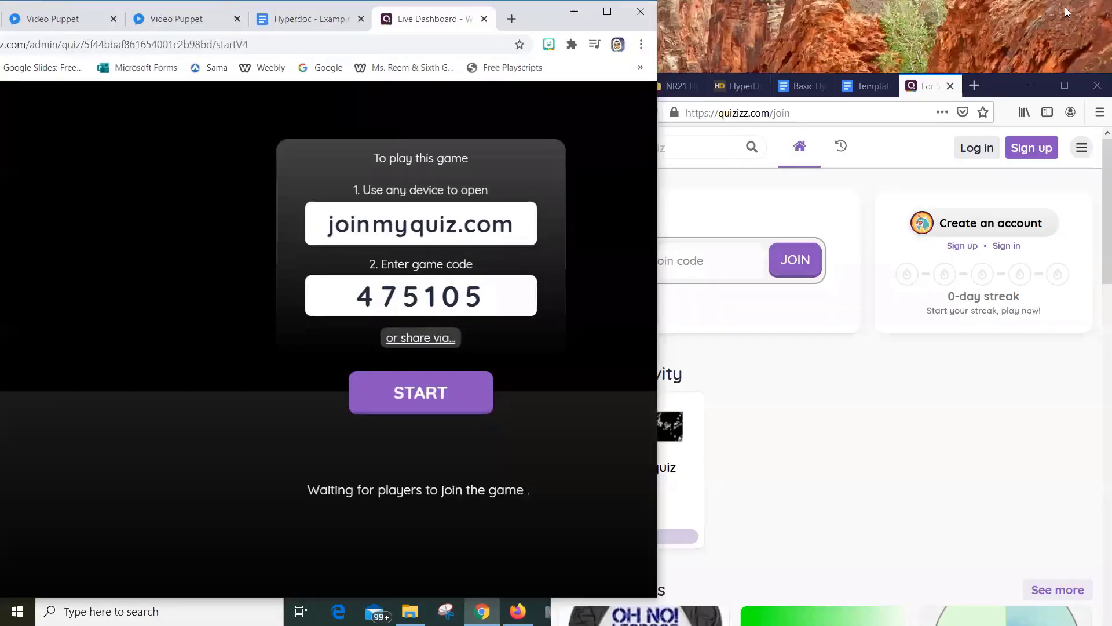
In Firefox, join the live quiz with the game code displayed in the lobby and enter as a player under the prefilled name
click(994, 83)
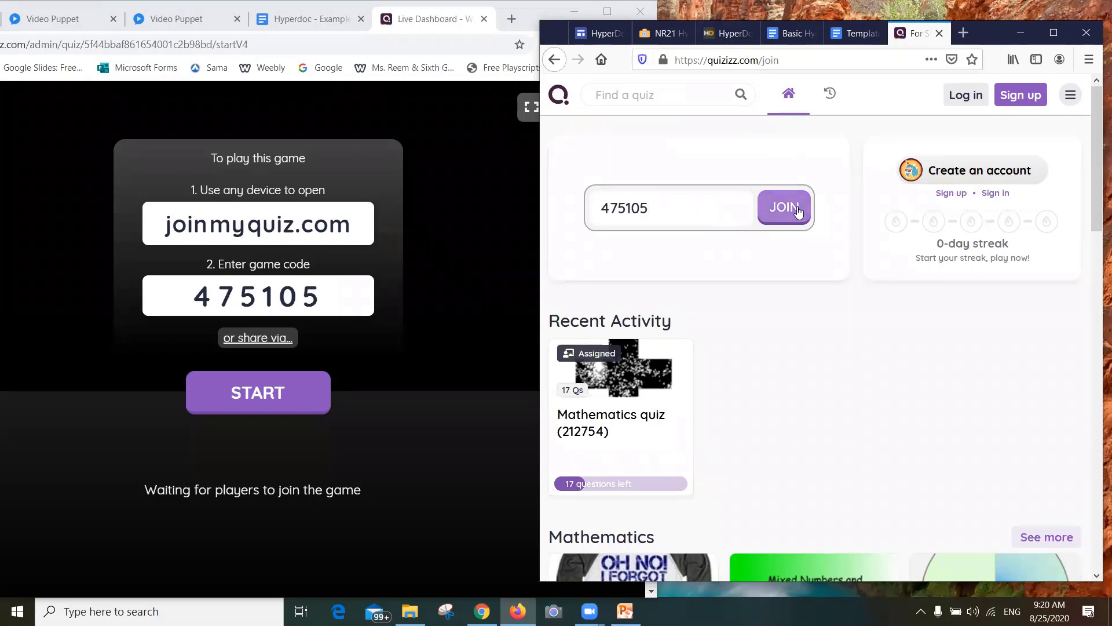
click(798, 211)
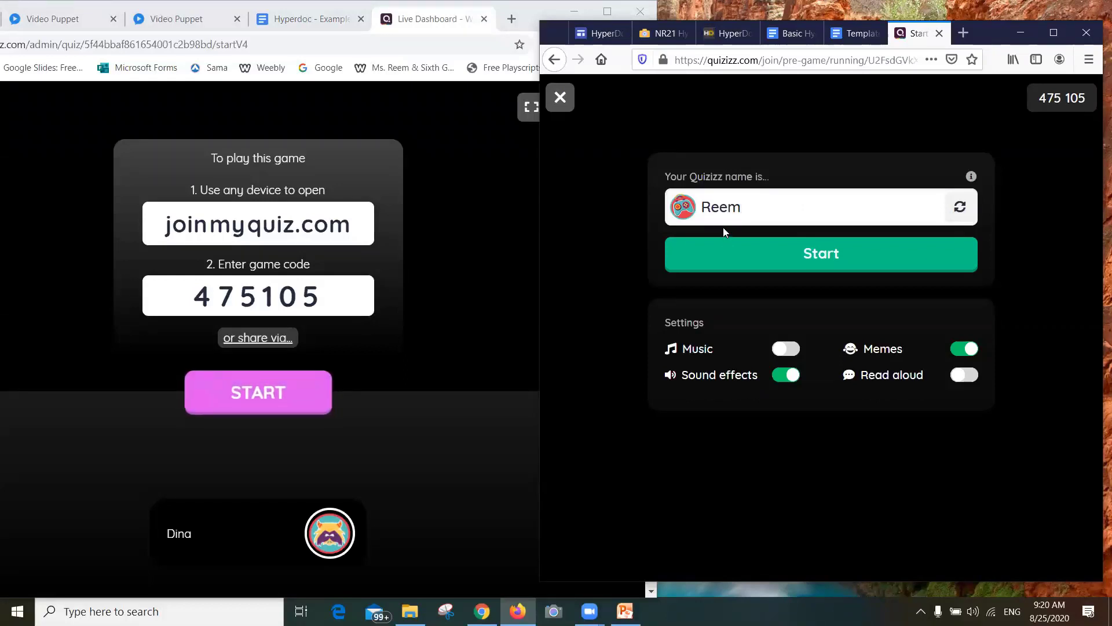
click(757, 256)
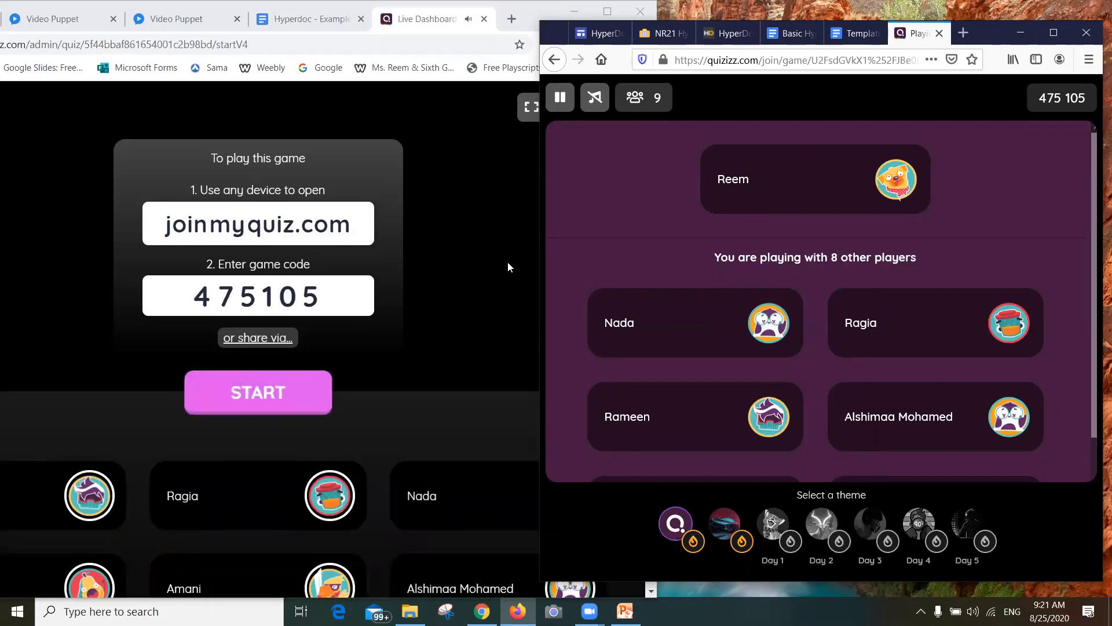
click(508, 265)
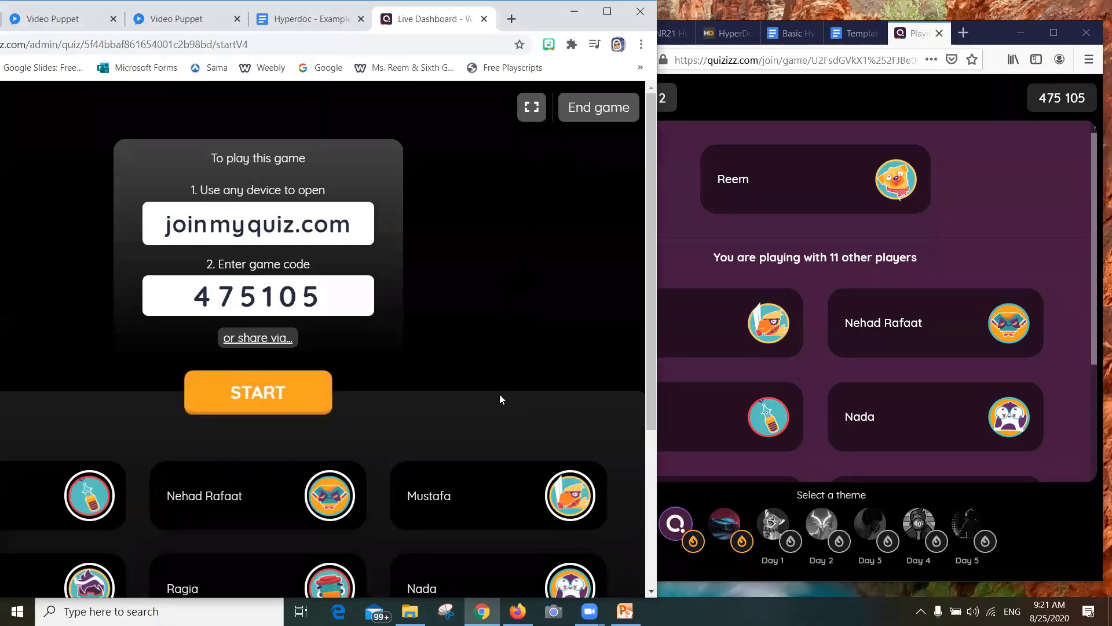
click(985, 46)
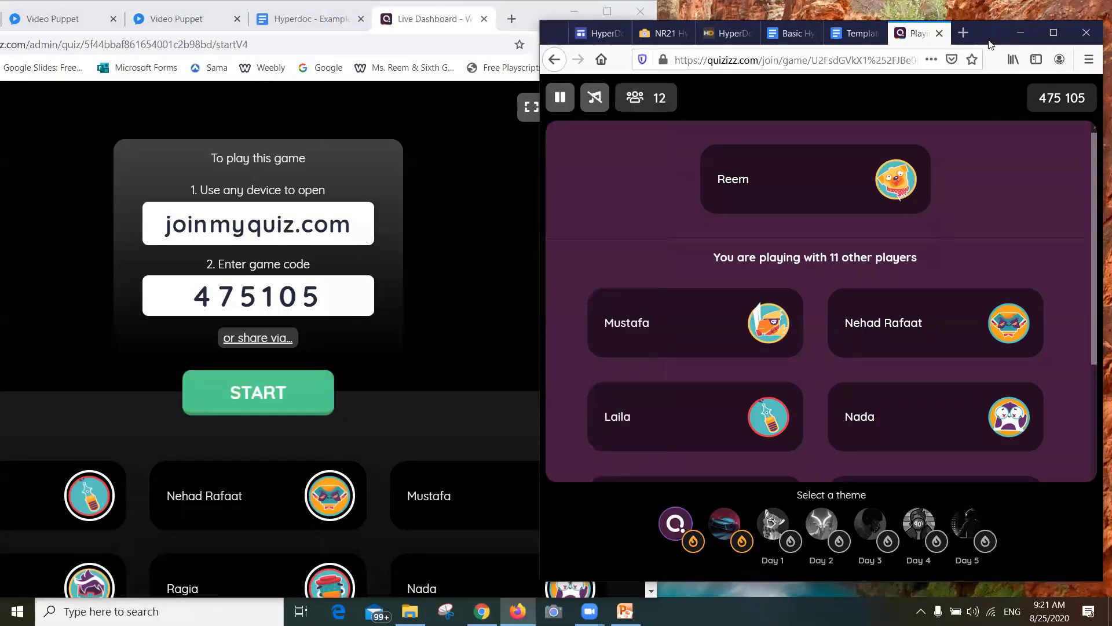
Start the live game from the host lobby, and as the Firefox player answer the first five questions with 4, 0, 10, 5 and 6
click(264, 401)
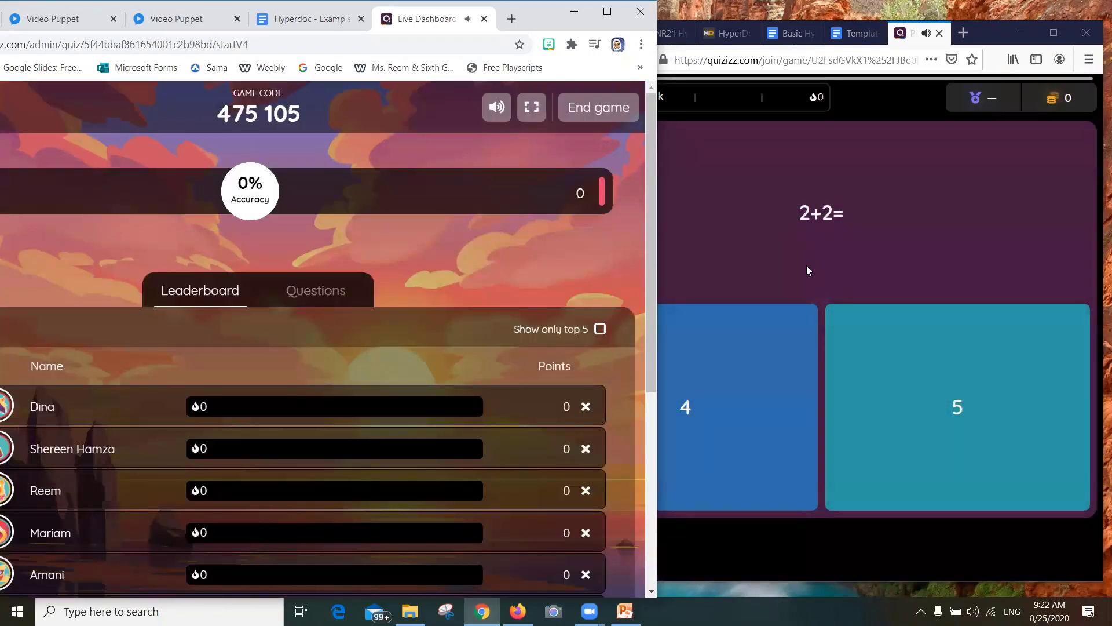
click(733, 407)
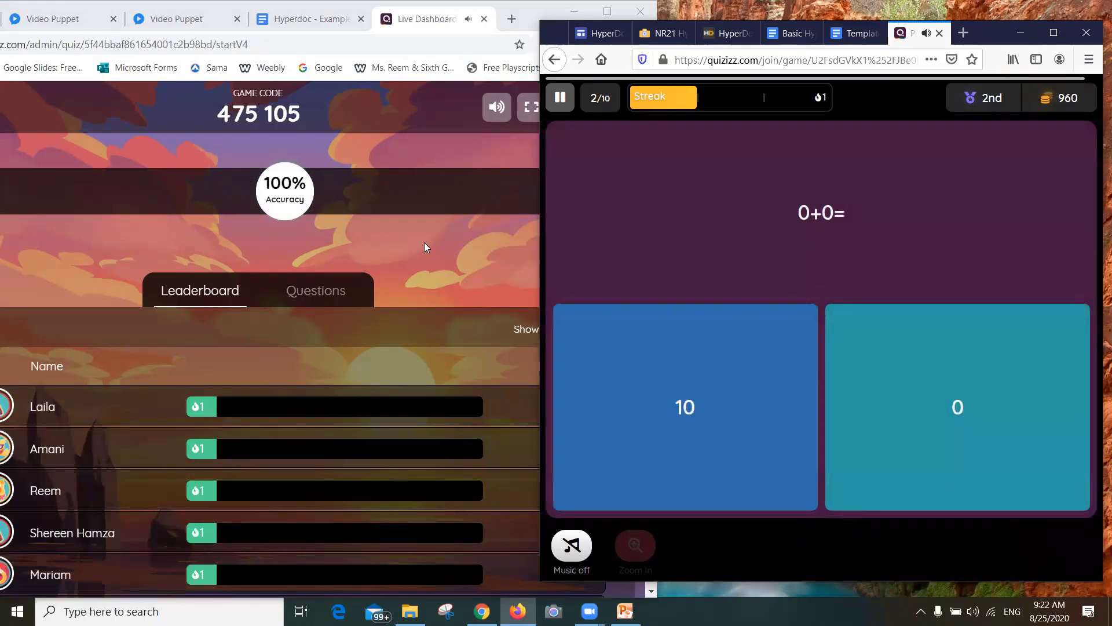
click(973, 419)
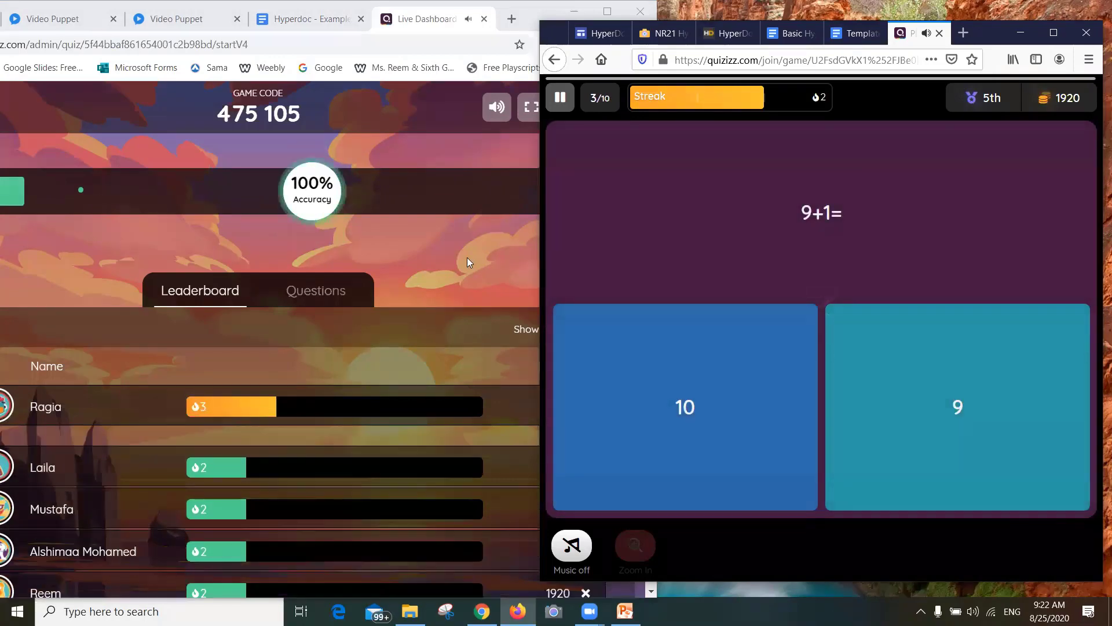
click(773, 359)
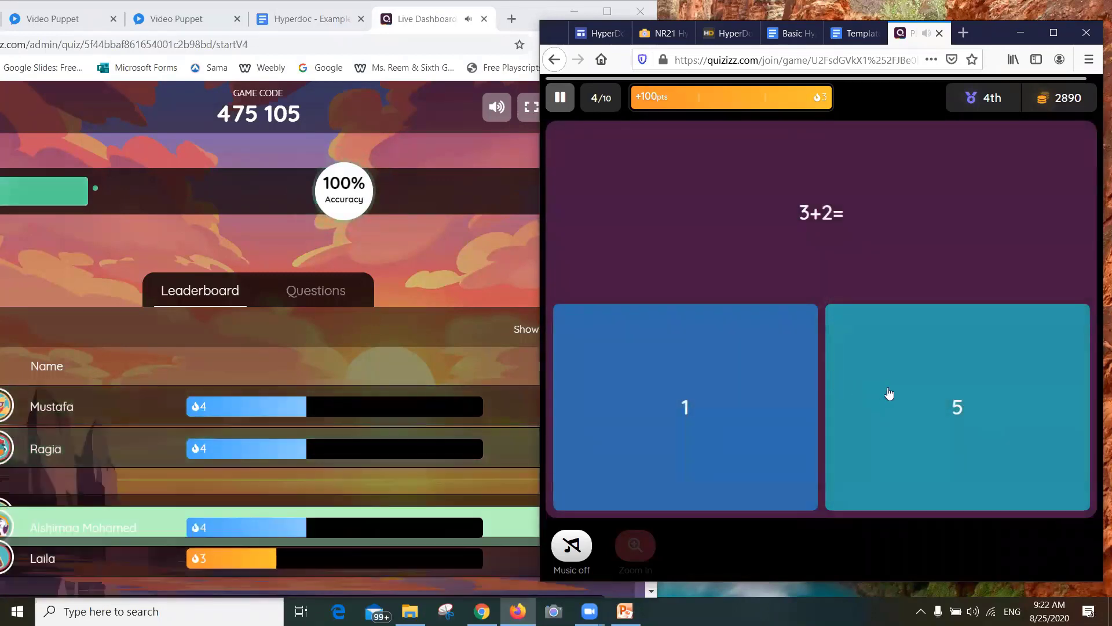
click(886, 388)
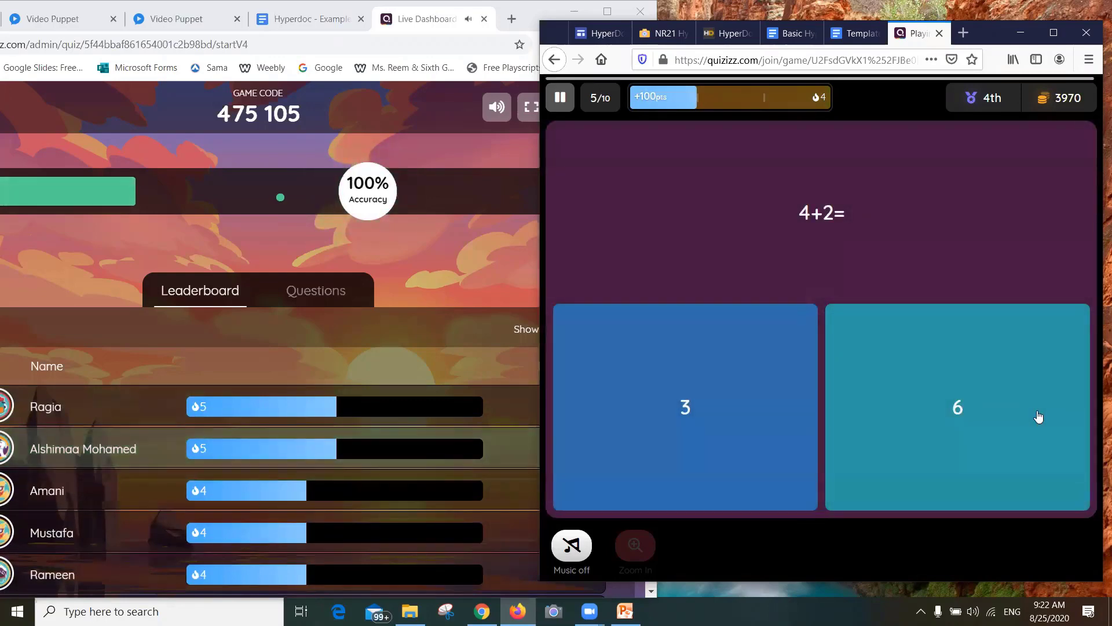
click(953, 414)
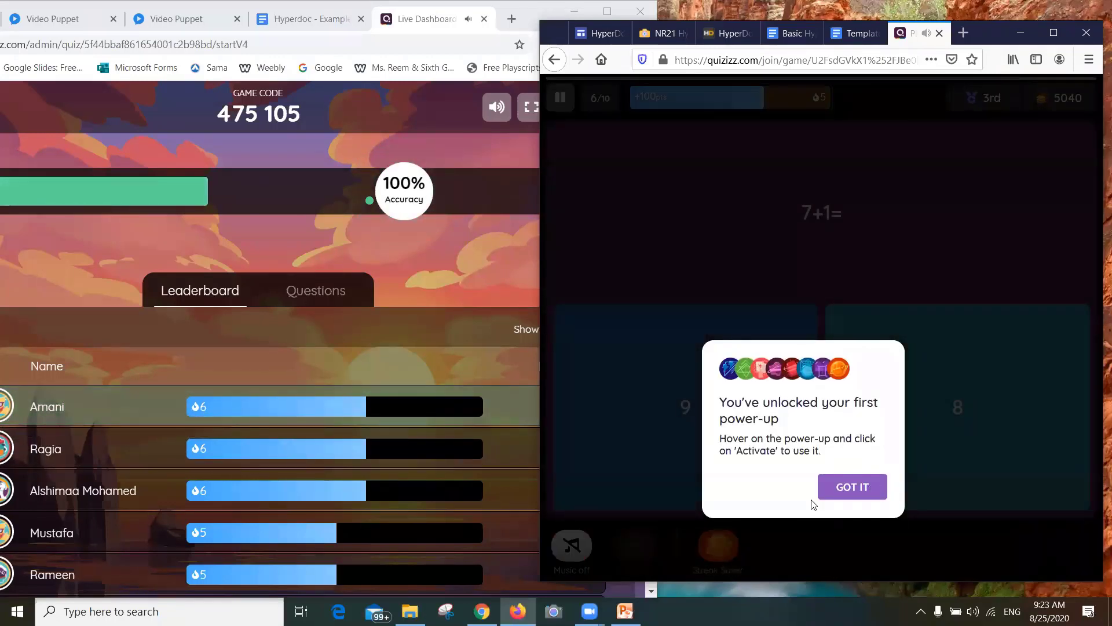
Dismiss the power-up notice, answer 7+1 with 8, and answer 2+5 with 7 in a maximized window before restoring its size
click(844, 493)
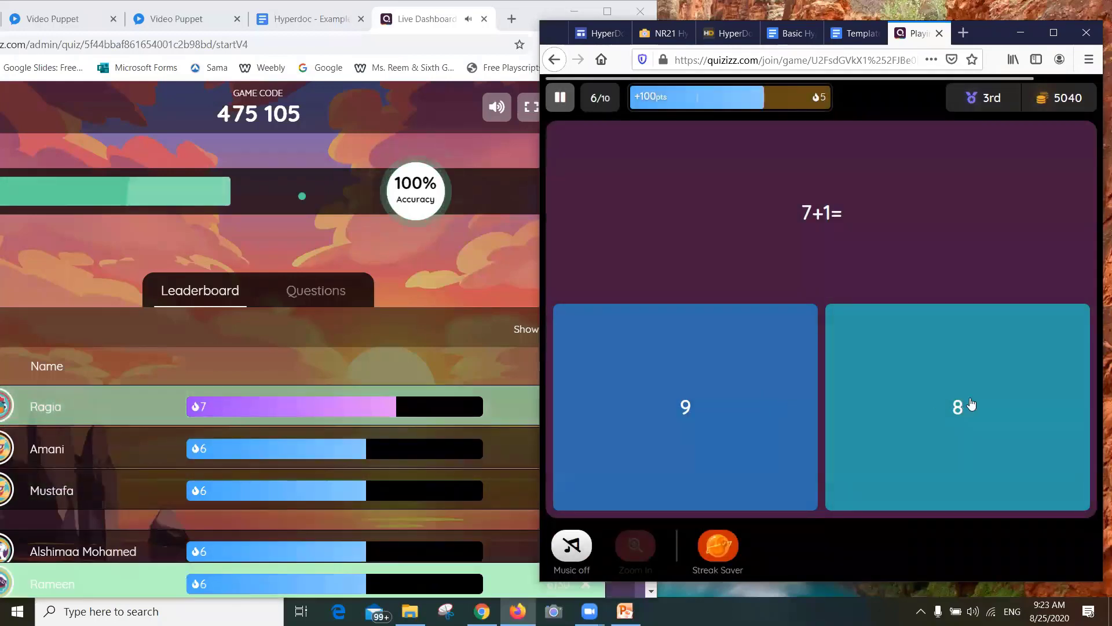
click(966, 413)
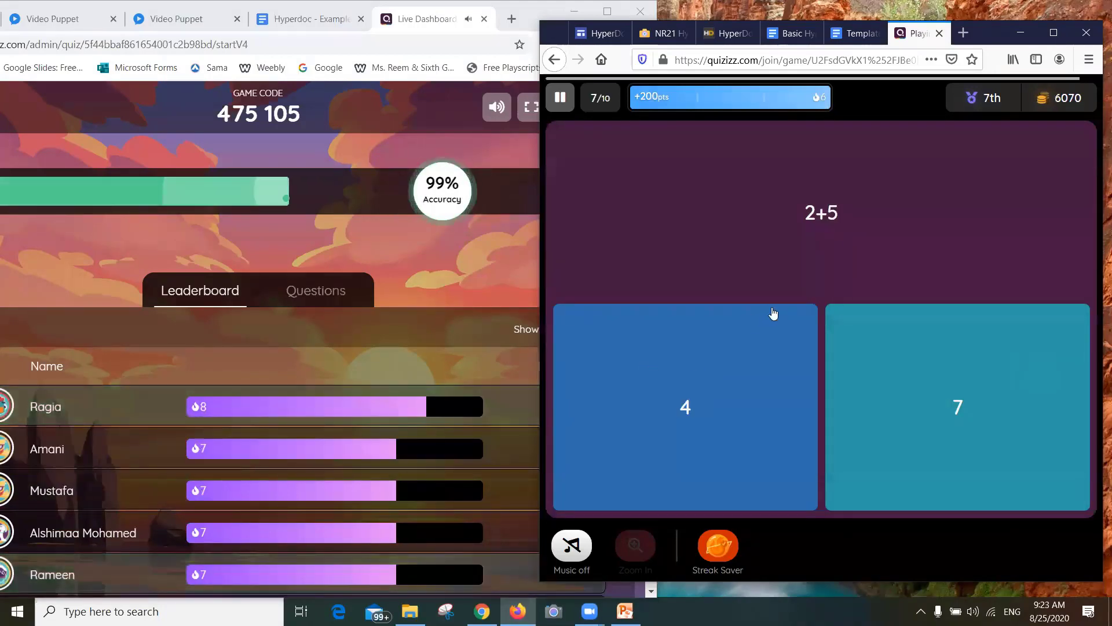
click(1056, 33)
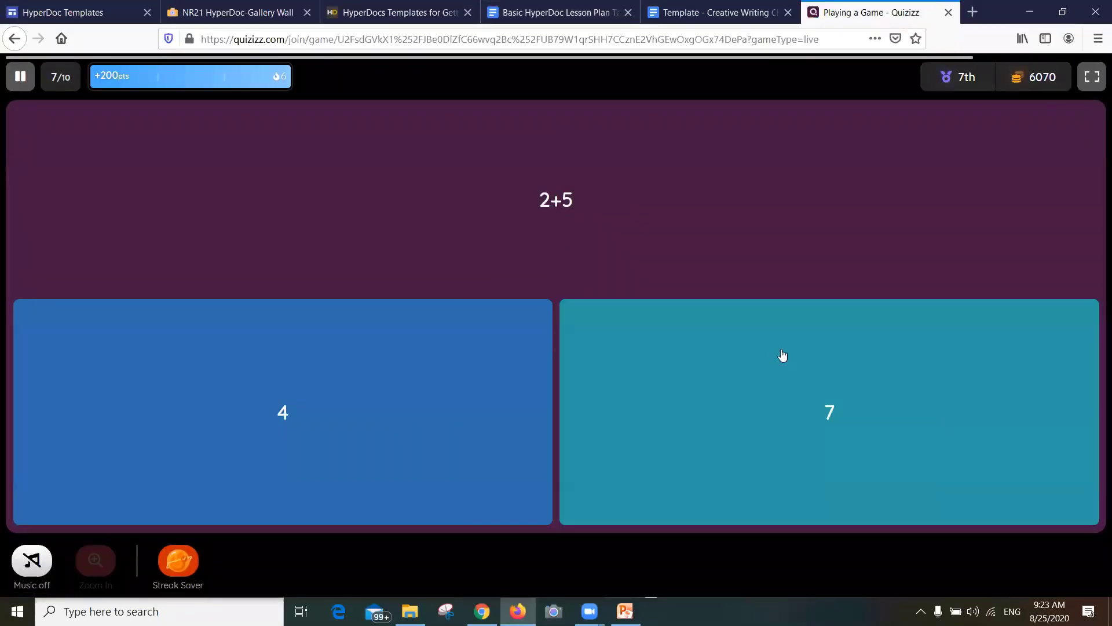
click(782, 354)
click(1063, 11)
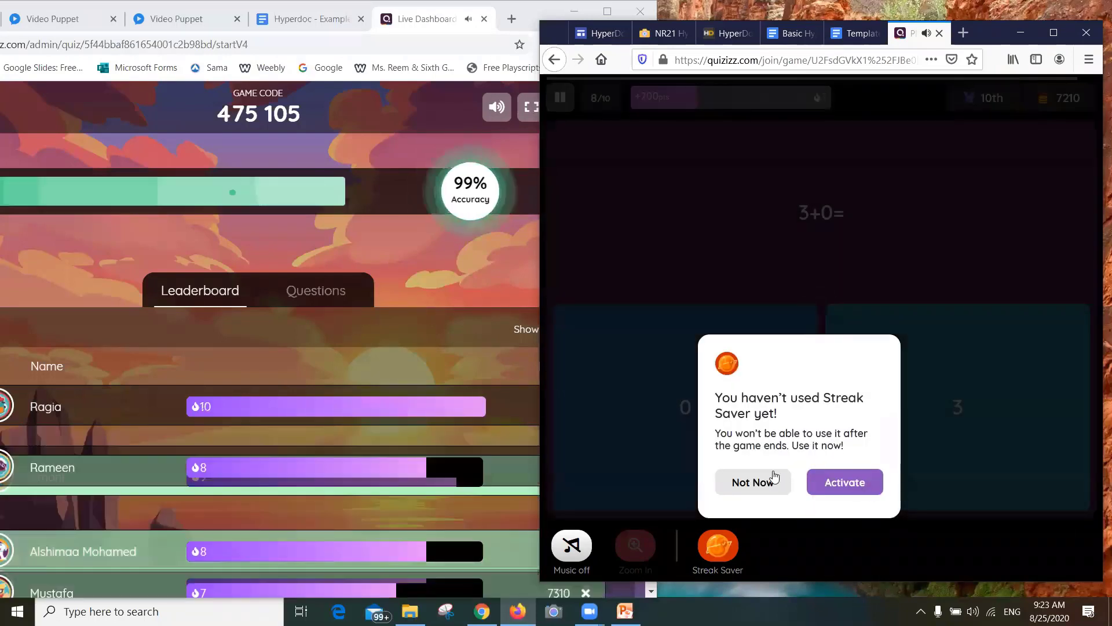
Decline to activate Streak Saver and finish the quiz, answering 3+0 with 3, 4+4 with 8 and 5+1 with 6
click(776, 477)
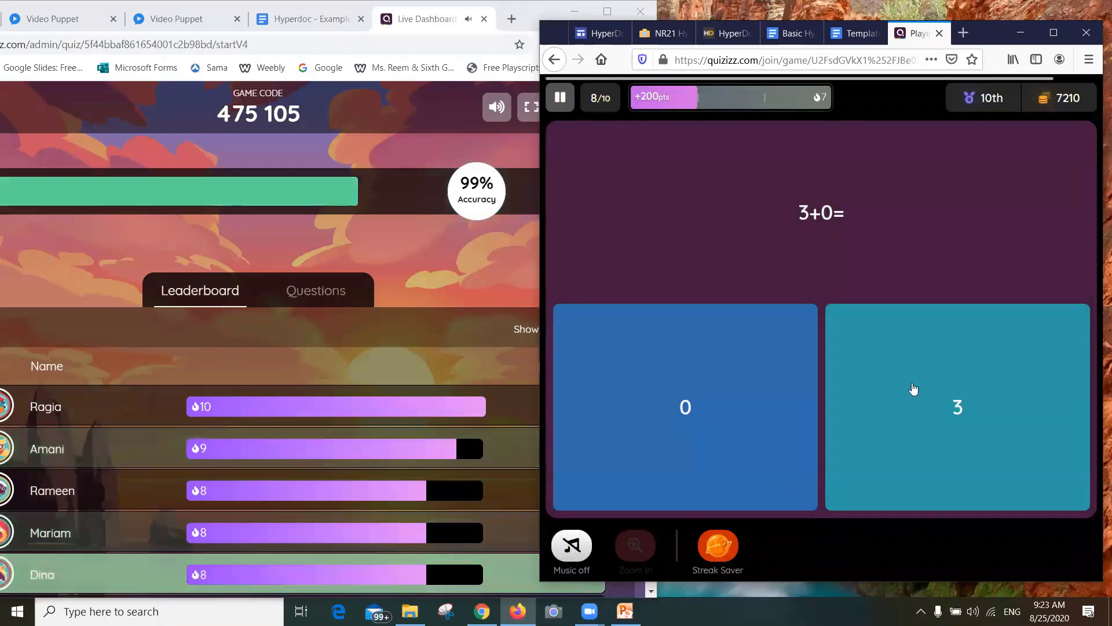
click(914, 388)
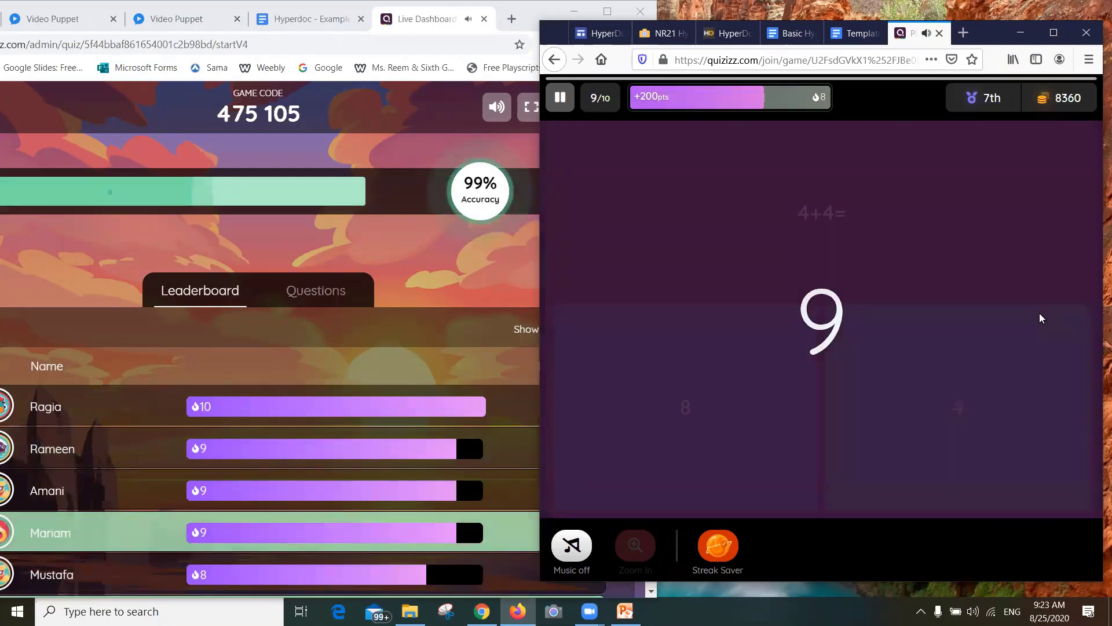
click(711, 413)
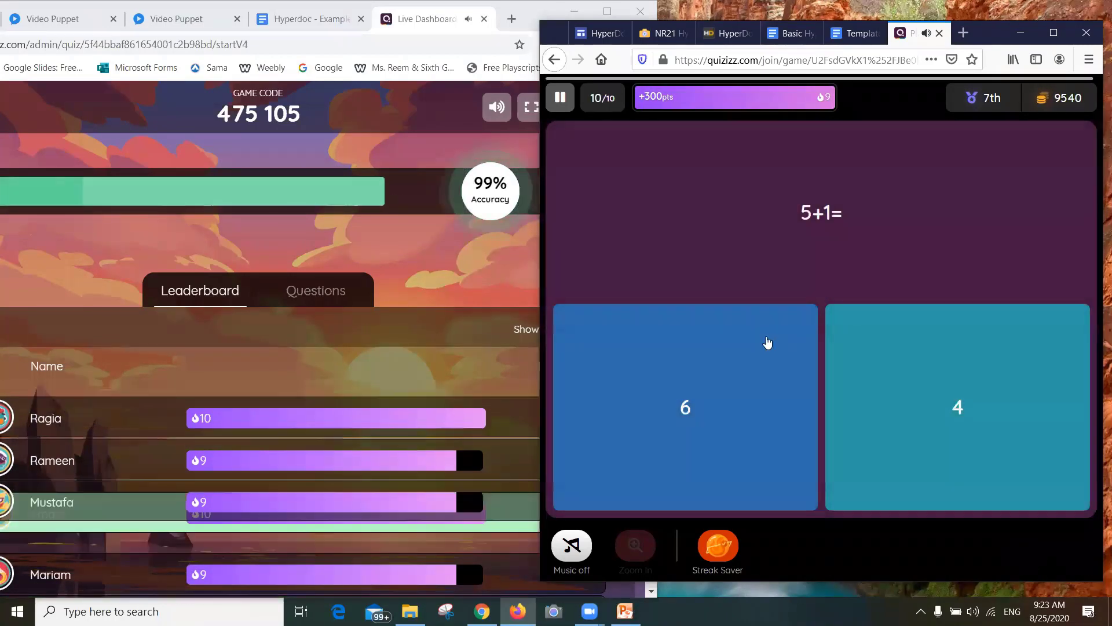
click(756, 344)
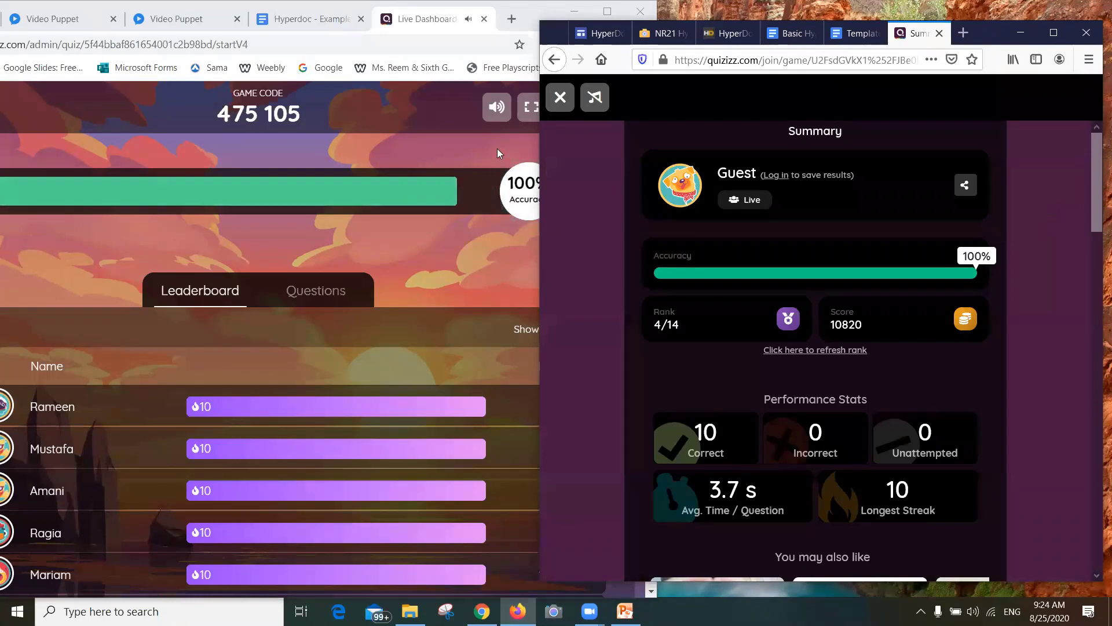
Mute the host dashboard's sound, and maximize Firefox to review the player's performance summary and question list
click(496, 107)
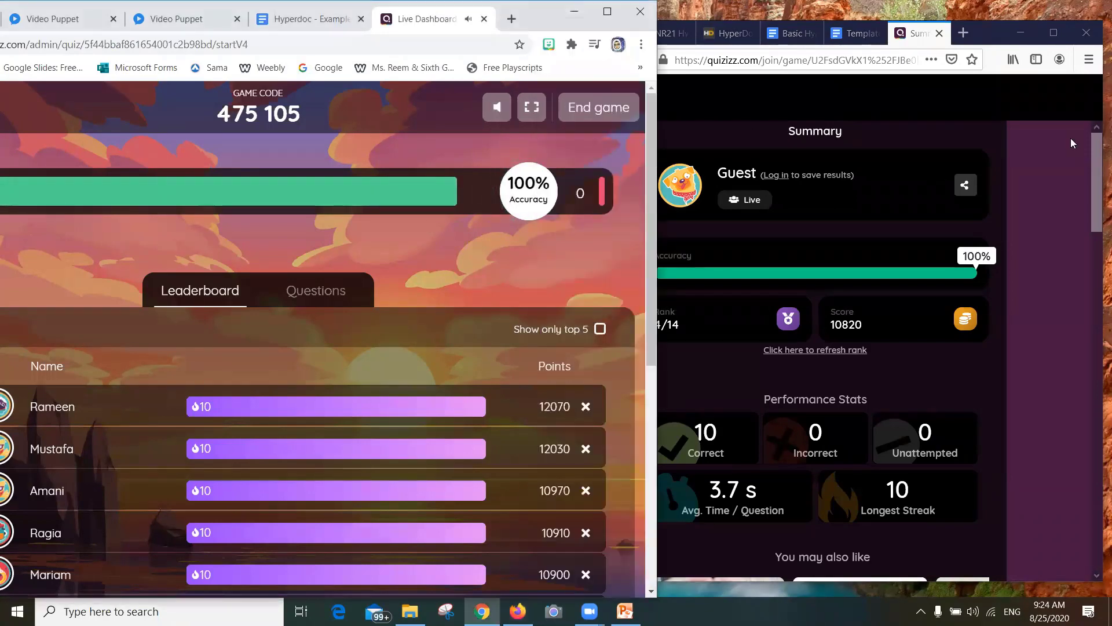
click(1055, 33)
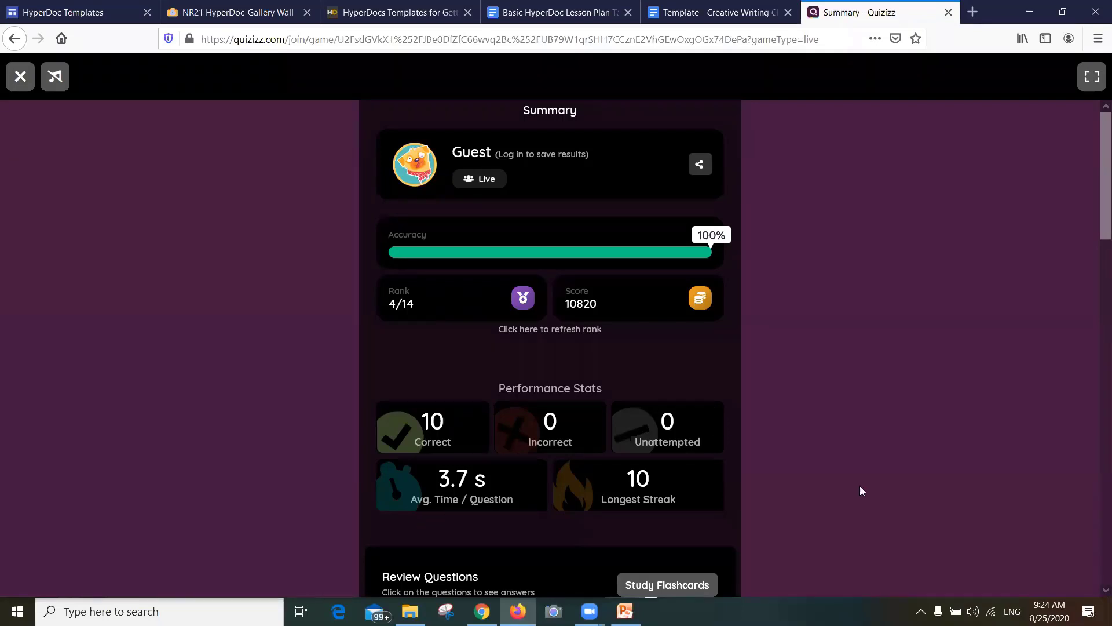
drag(1095, 212, 1094, 332)
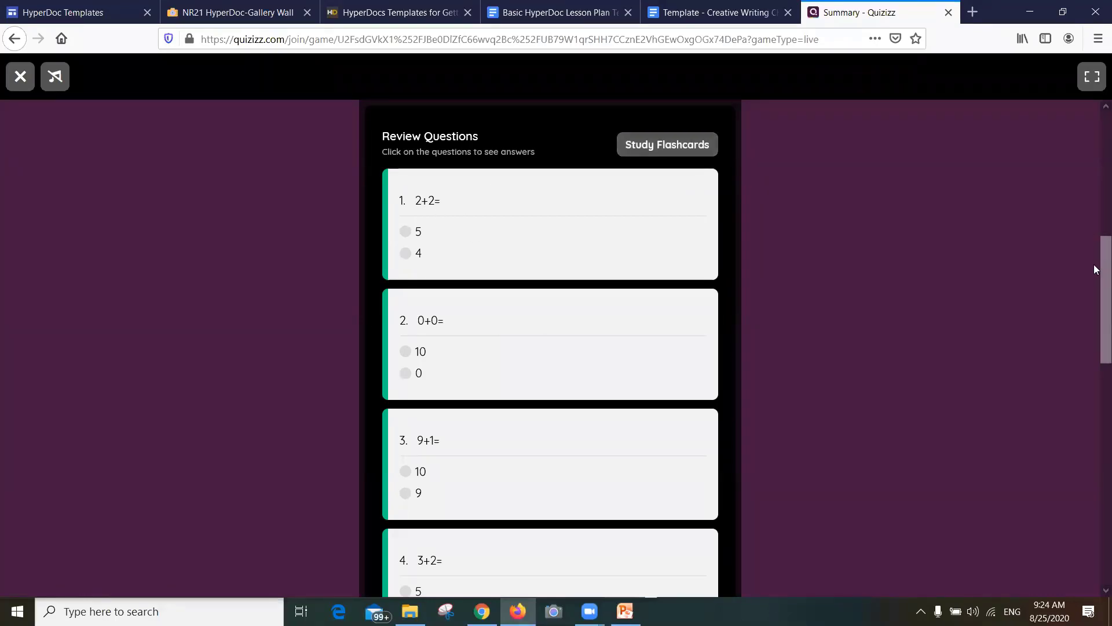
scroll(1095, 237, up, 2)
scroll(1094, 235, up, 5)
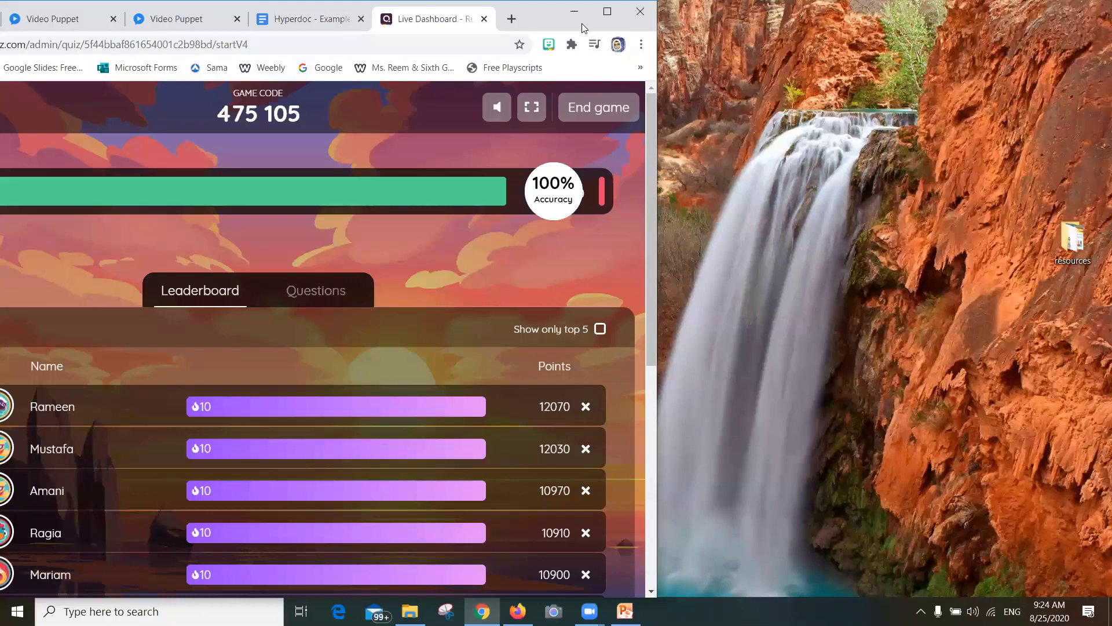
Maximize the host's live dashboard in Chrome and review the full leaderboard of players, streaks and points
drag(614, 26, 840, 76)
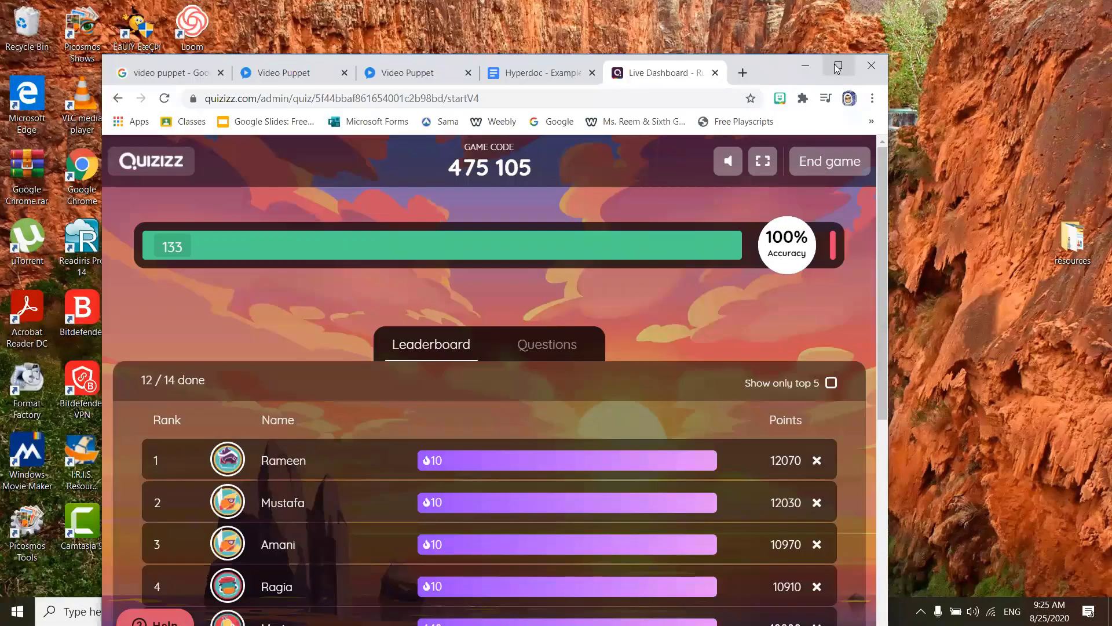
key(super+Up)
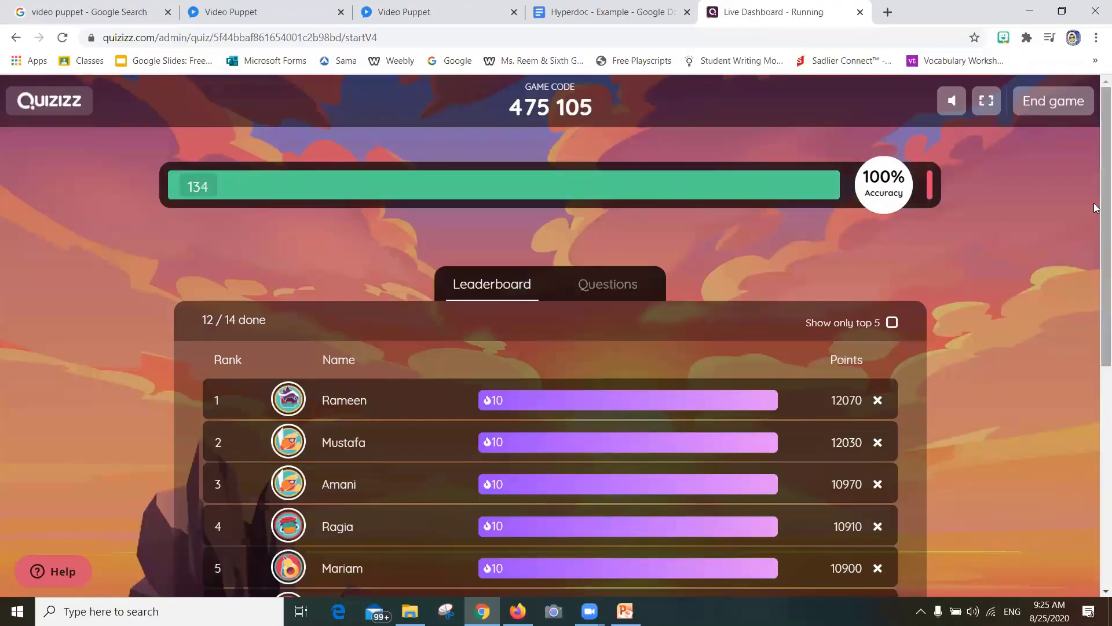
scroll(1095, 243, down, 3)
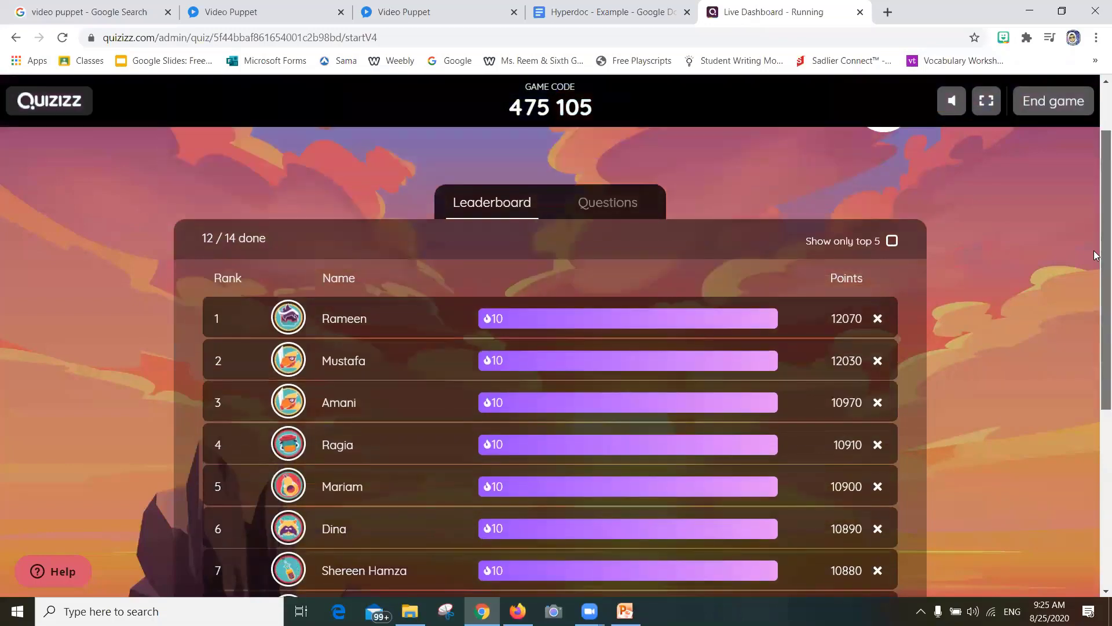
scroll(1095, 316, down, 1)
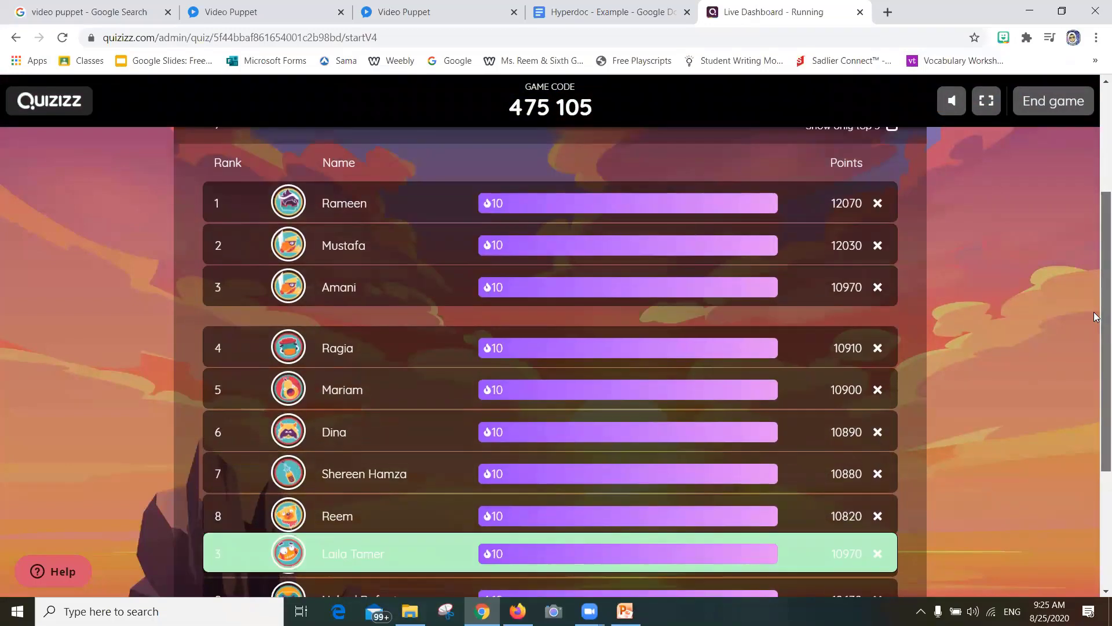
scroll(1095, 330, down, 1)
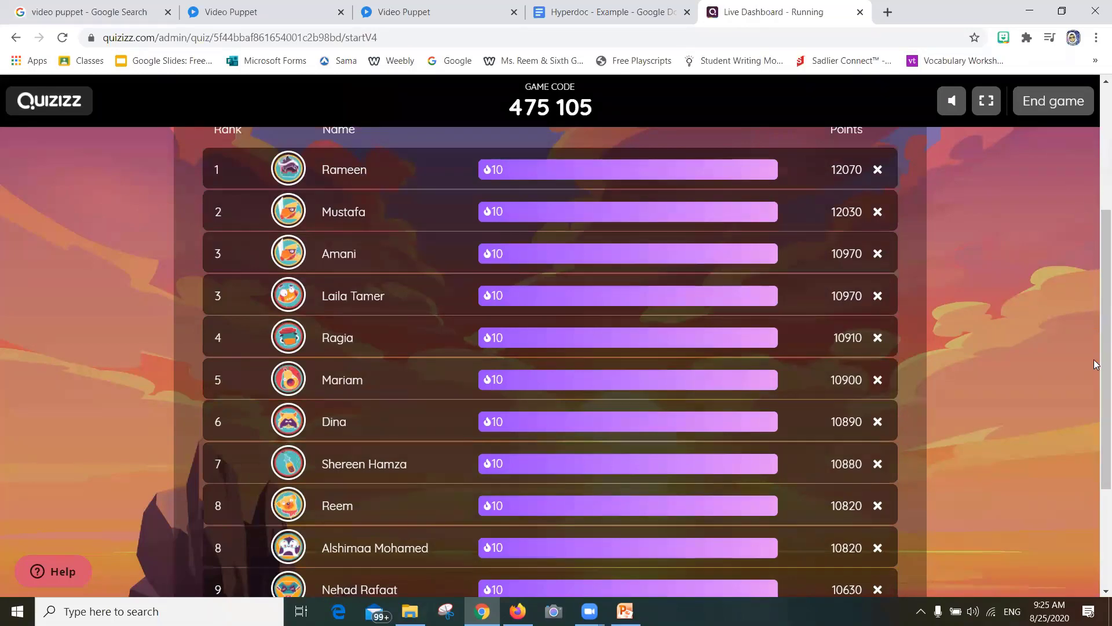
scroll(1096, 363, down, 3)
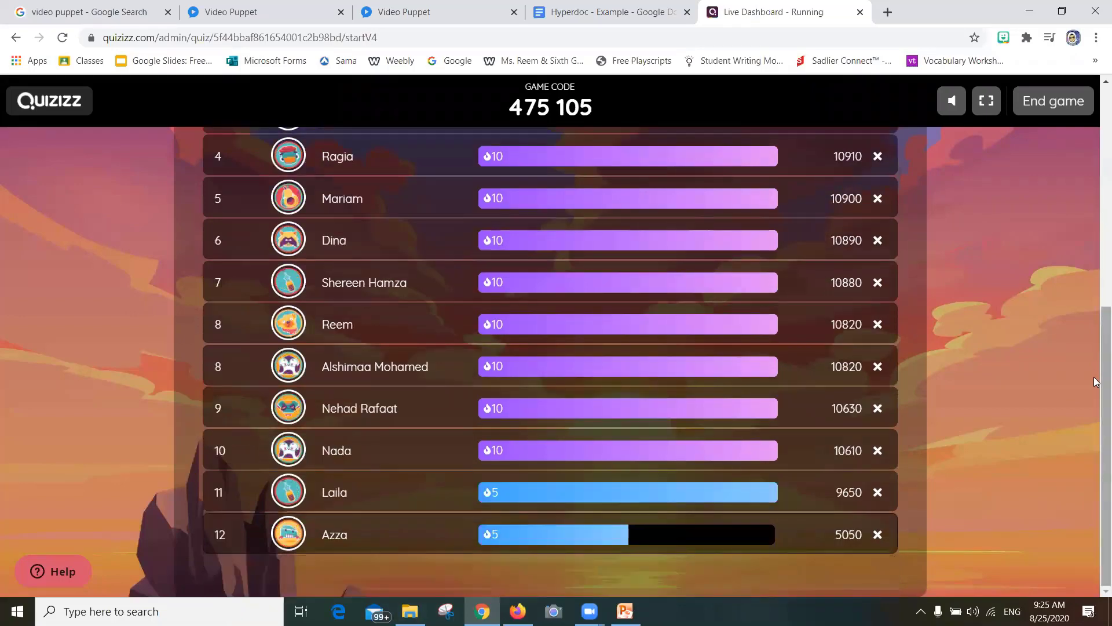
scroll(1096, 134, up, 7)
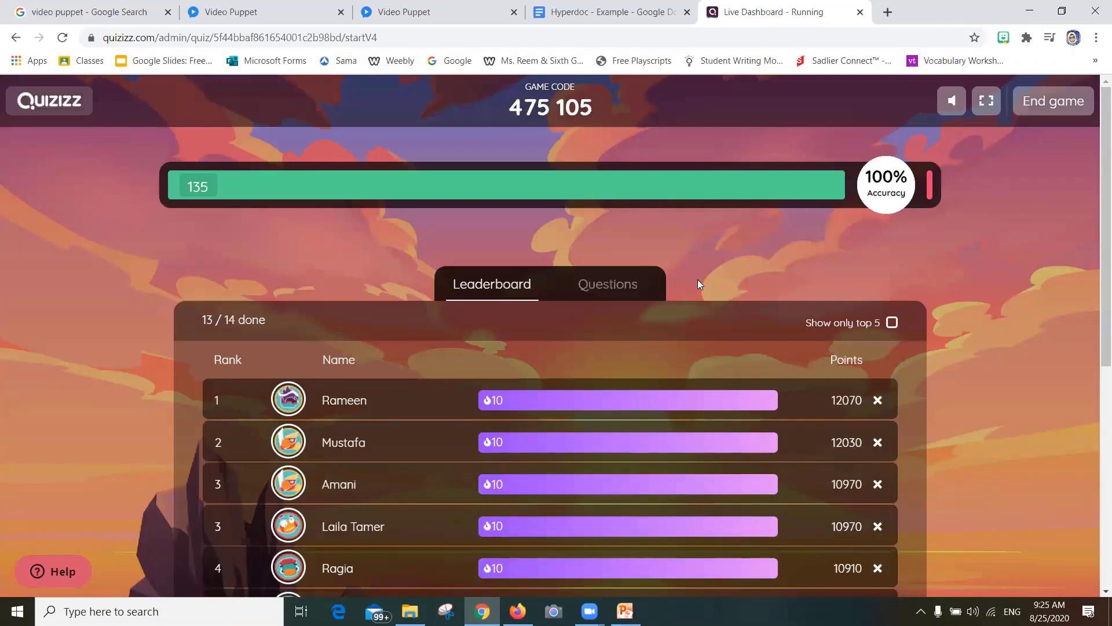
Examine the per-question results in the live dashboard, including average time taken and correct and incorrect answers
click(636, 290)
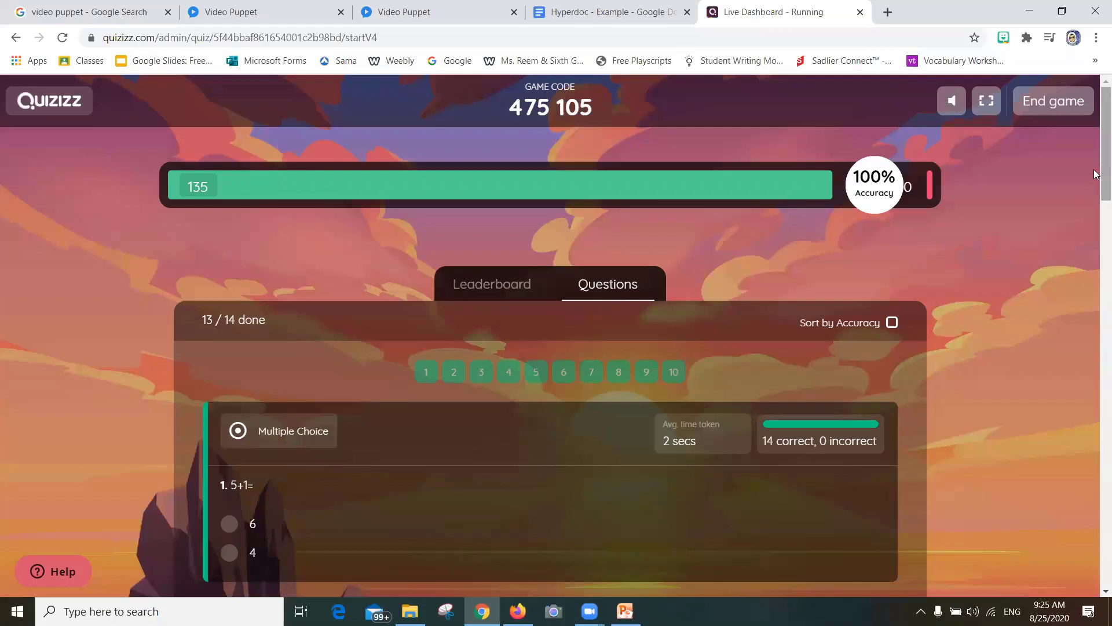
scroll(1095, 174, down, 3)
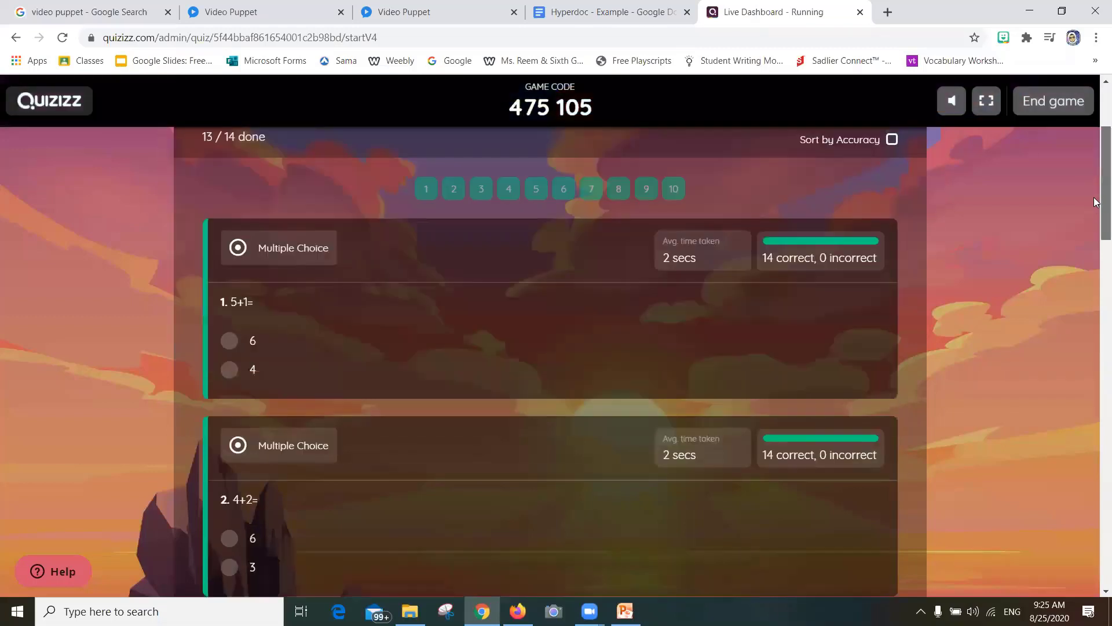
scroll(1095, 199, up, 1)
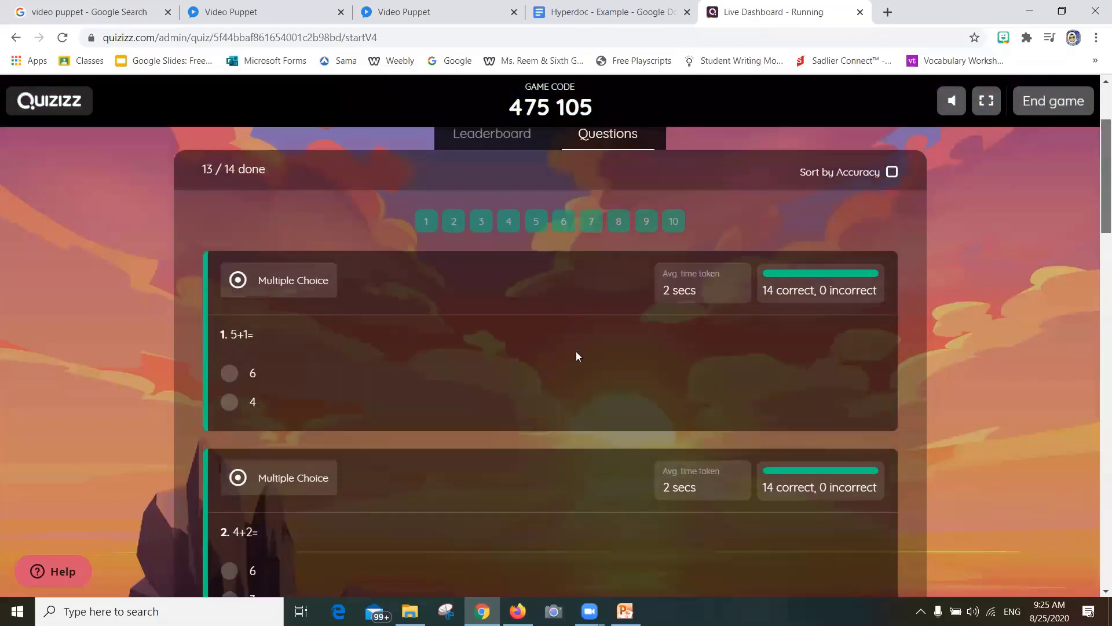
scroll(739, 403, up, 1)
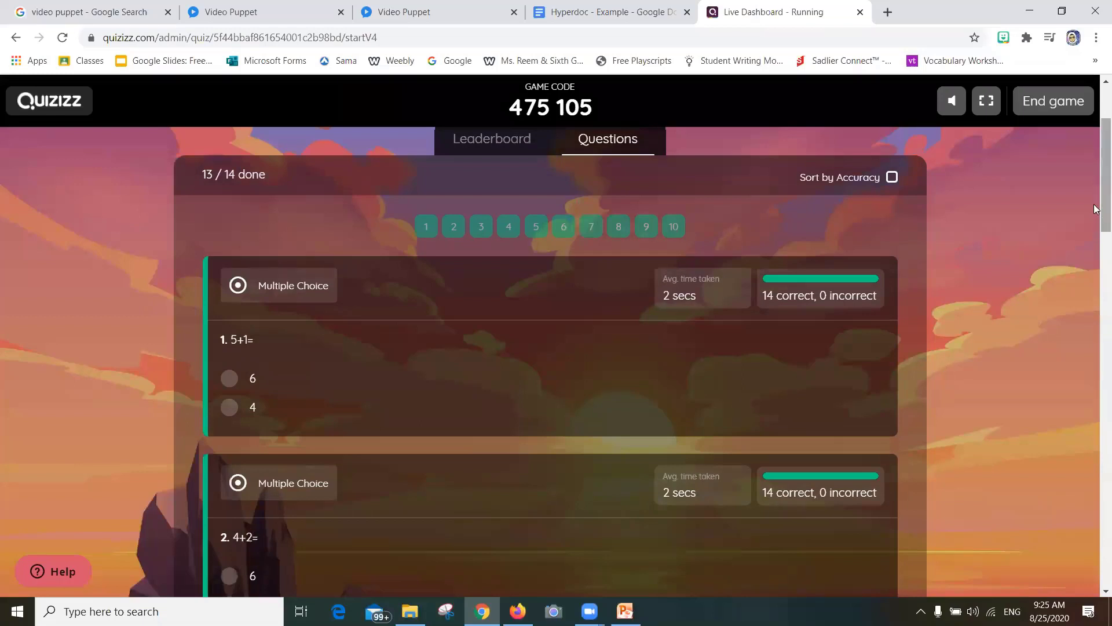
drag(1097, 209, 1094, 397)
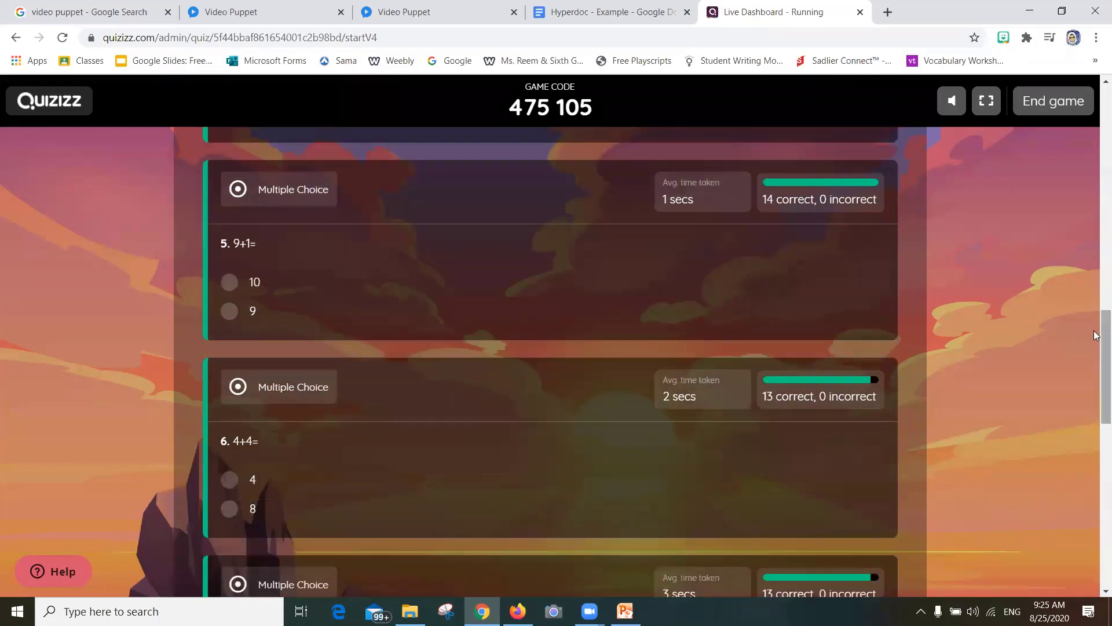
drag(1096, 335, 1096, 119)
scroll(1096, 147, up, 1)
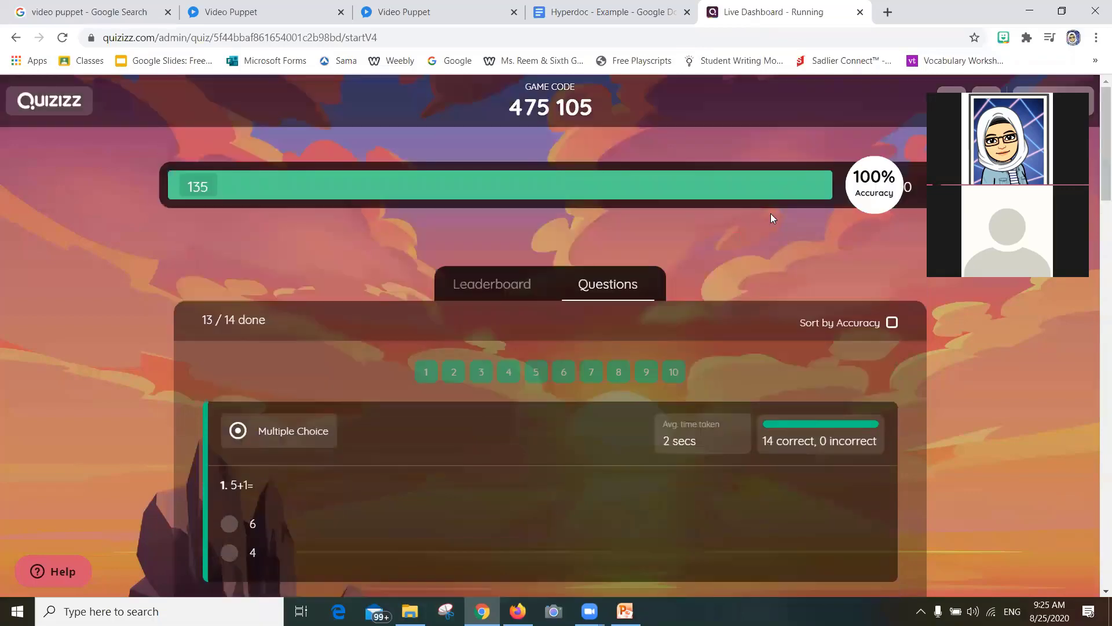
End the live game, confirm ending it, and review the overview of each player's score and results per question
click(1064, 93)
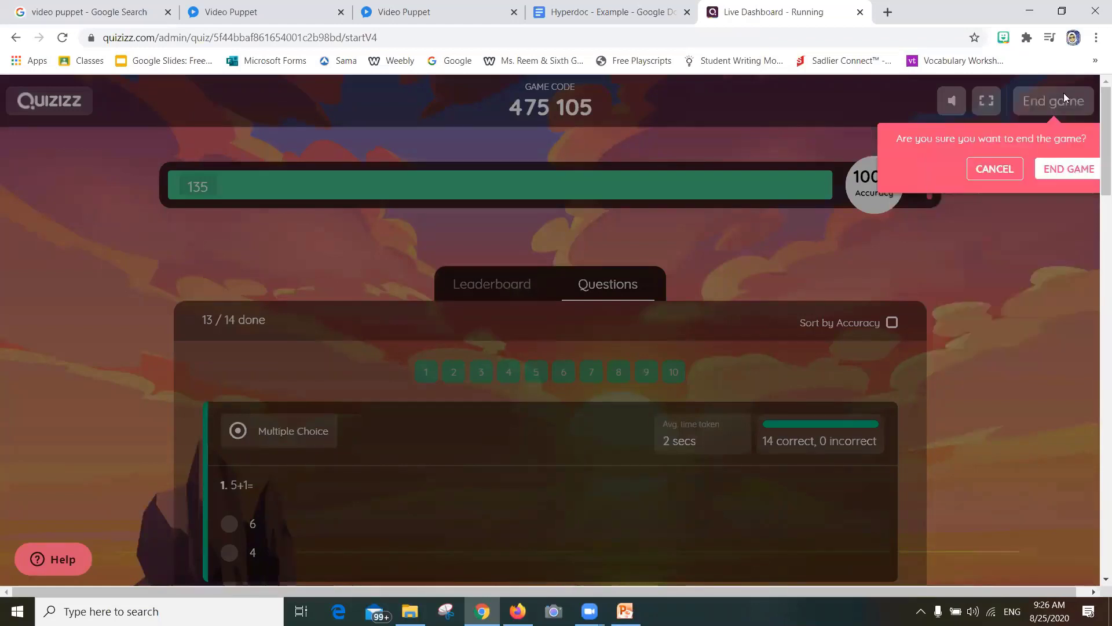
click(1066, 169)
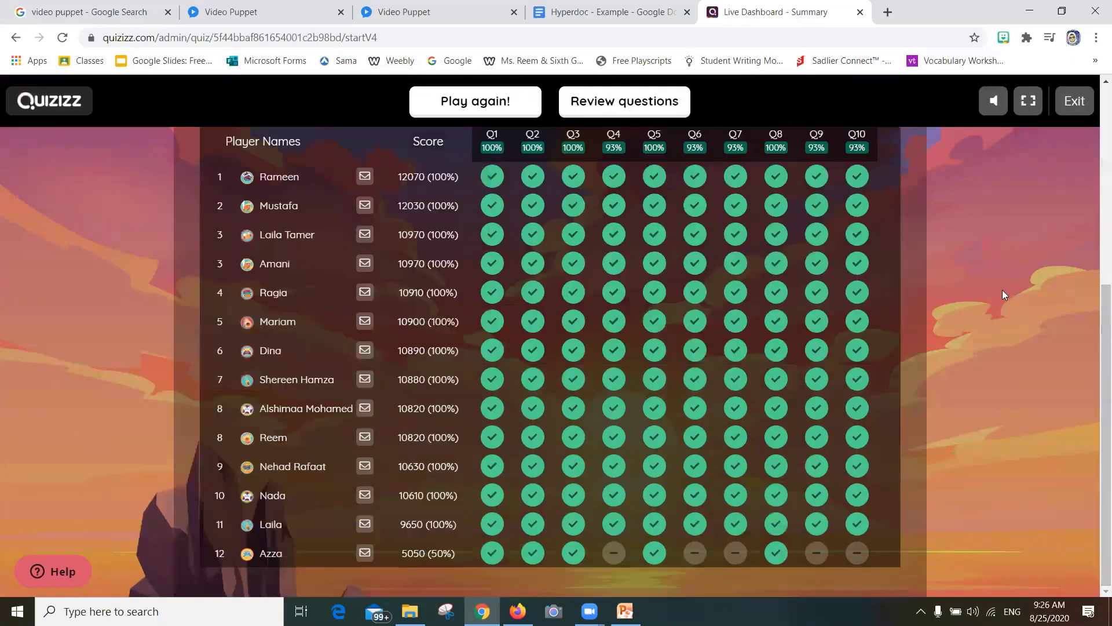
mouse_move(1102, 315)
mouse_down()
mouse_move(1094, 218)
mouse_move(1096, 313)
mouse_up()
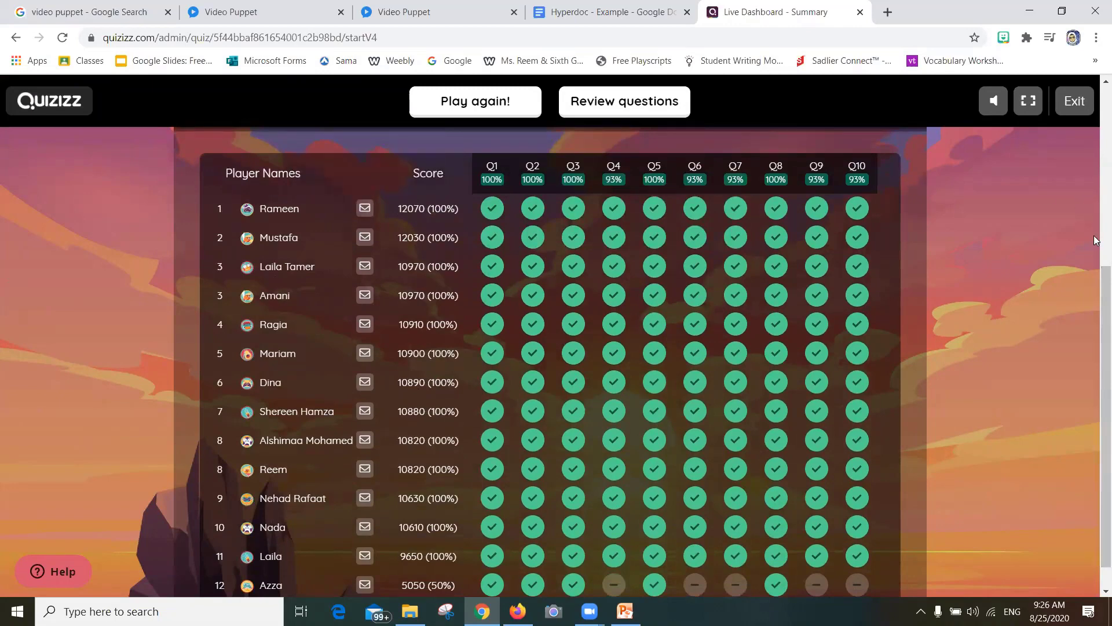
scroll(1095, 241, up, 3)
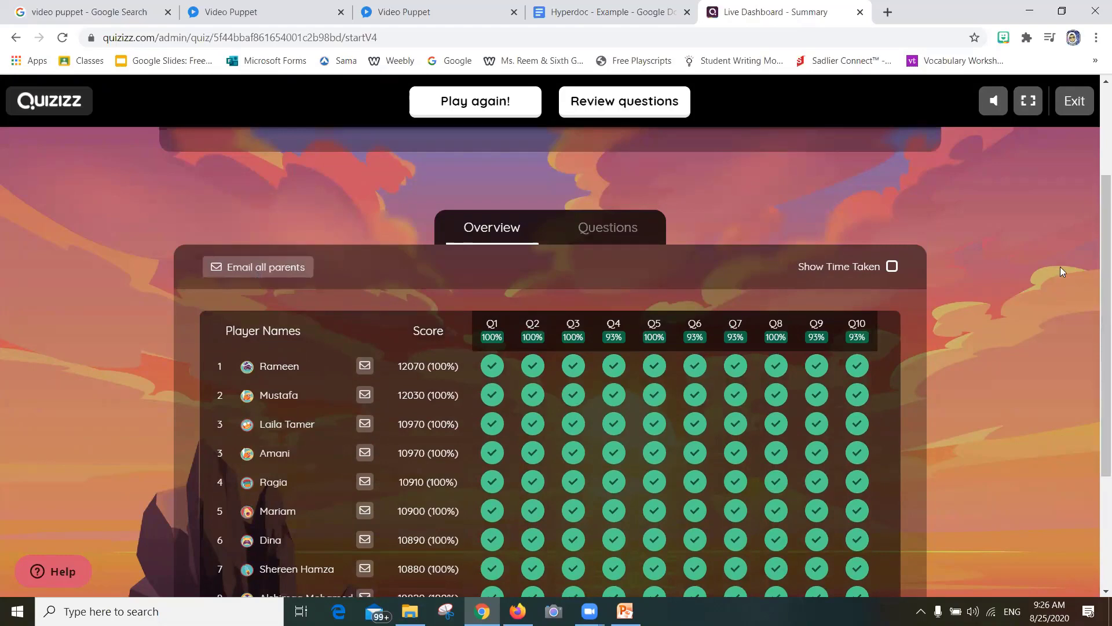
Download the finished game's results and save them as a Microsoft Excel worksheet under the suggested file name
scroll(1097, 287, up, 3)
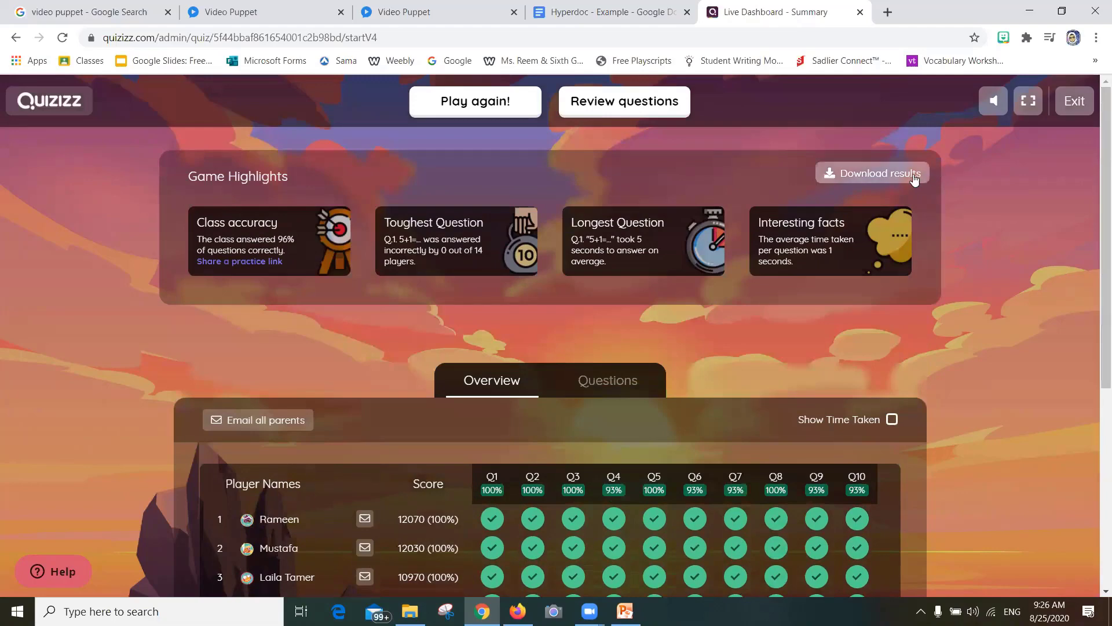
click(897, 181)
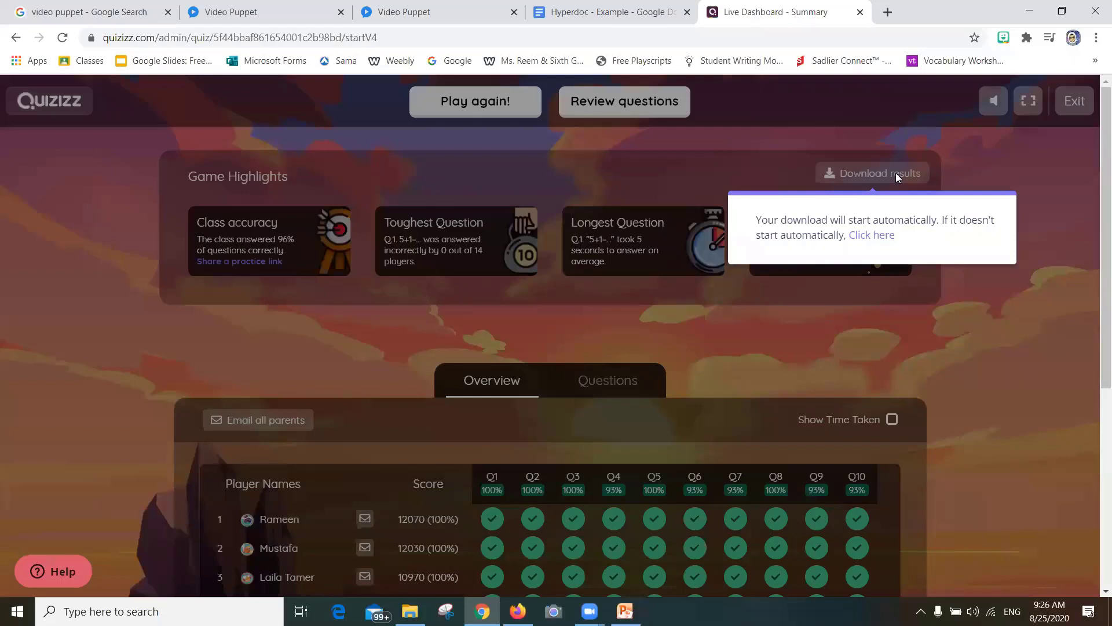
click(866, 239)
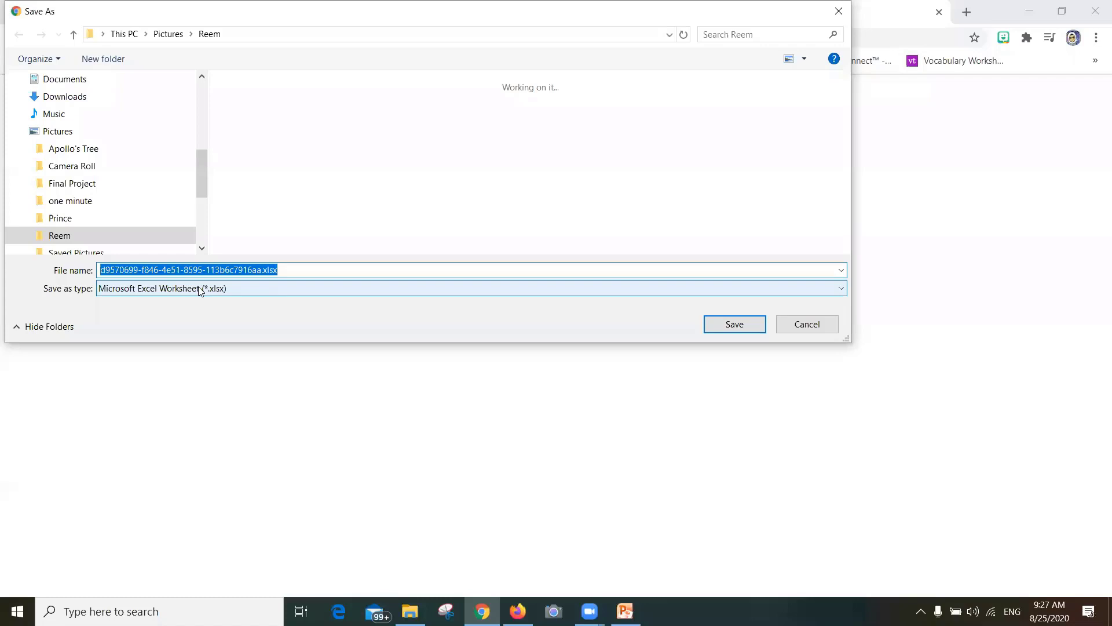
click(722, 334)
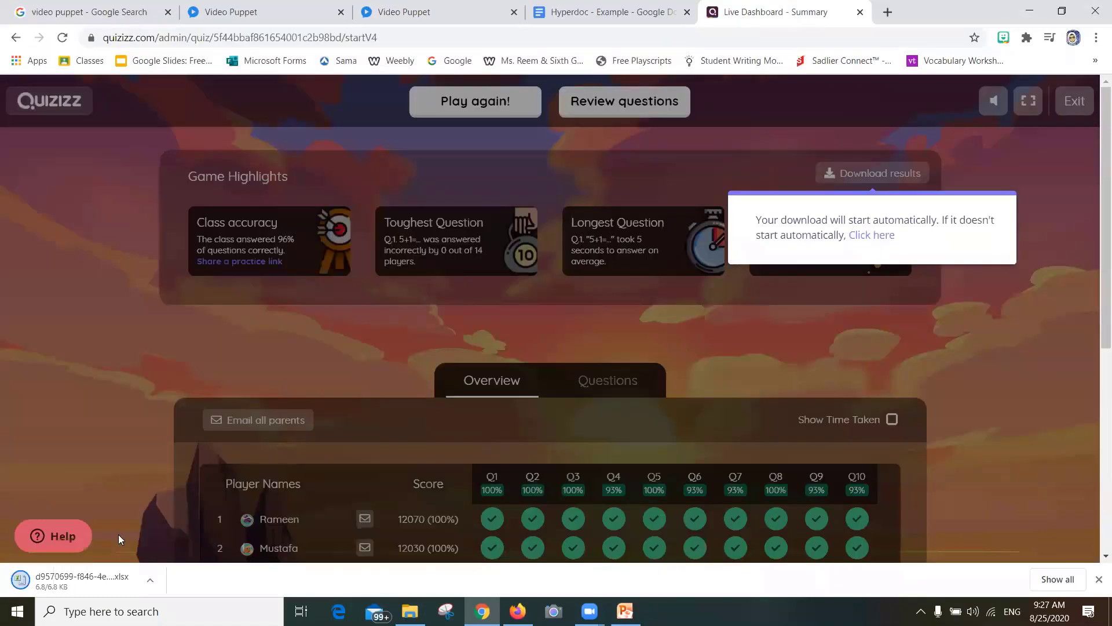
Open the downloaded results workbook, review the class-level answers and totals, and close the workbook and the download notice
click(57, 582)
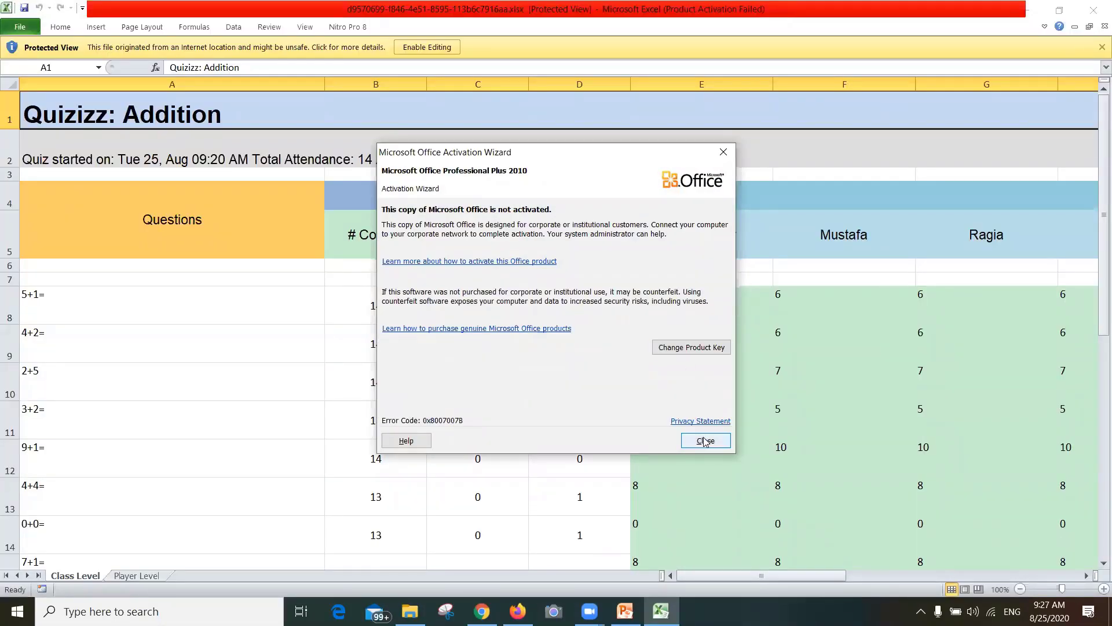
click(705, 441)
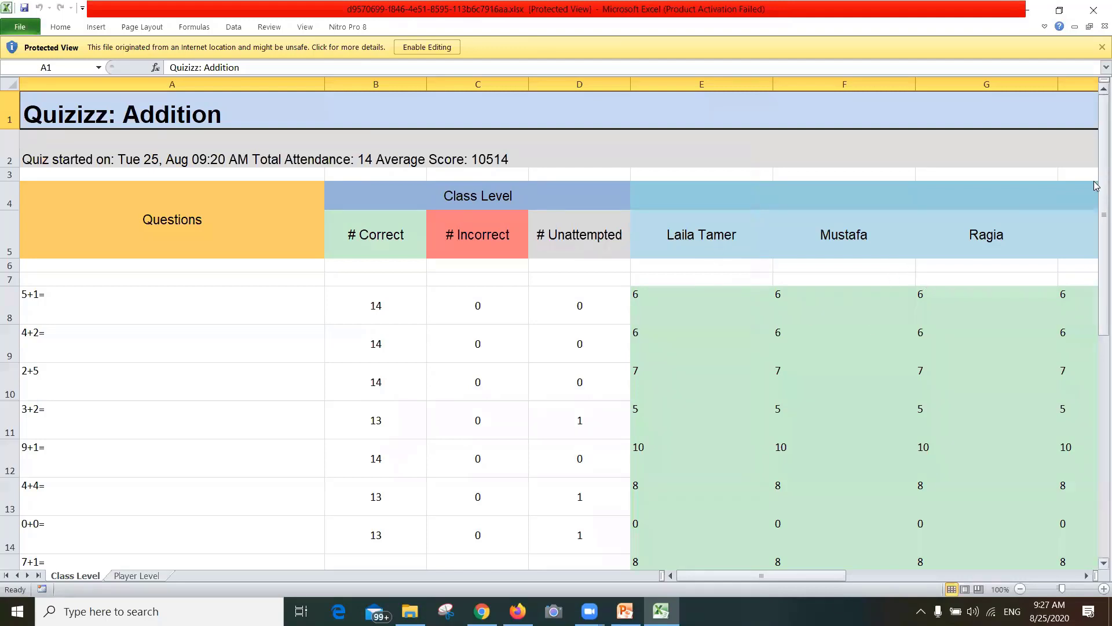
drag(1097, 186, 1100, 368)
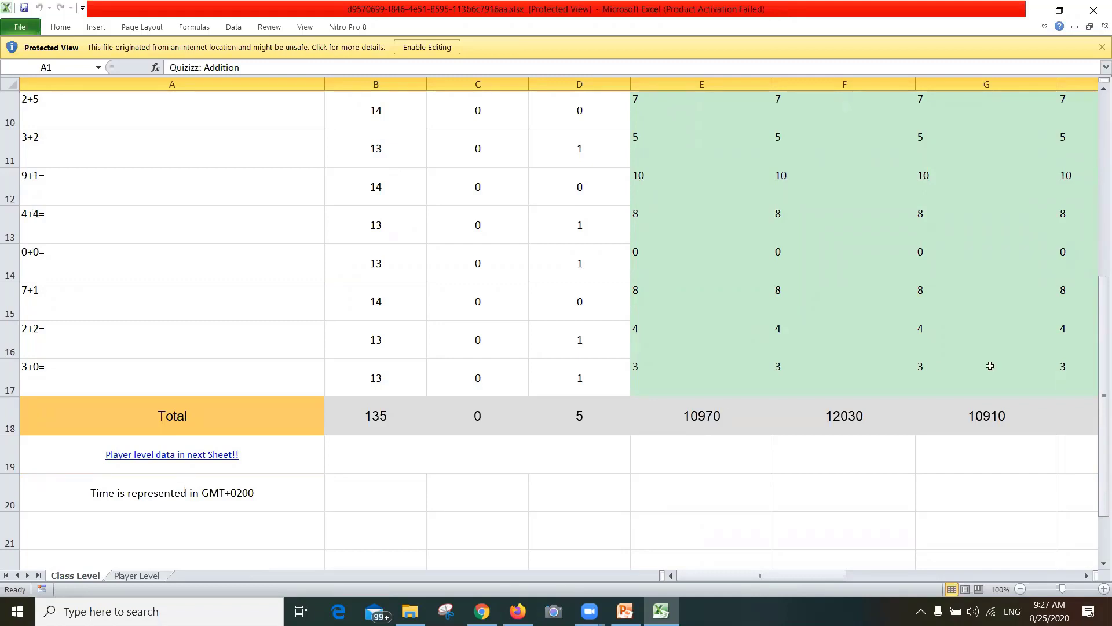
drag(1104, 369, 1100, 165)
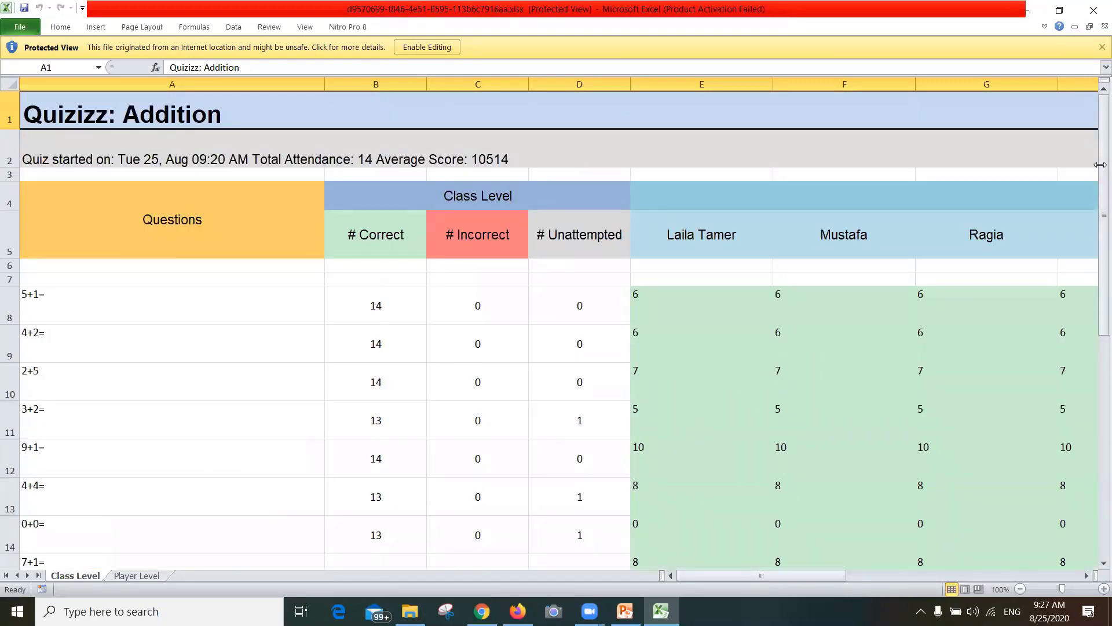
click(1095, 12)
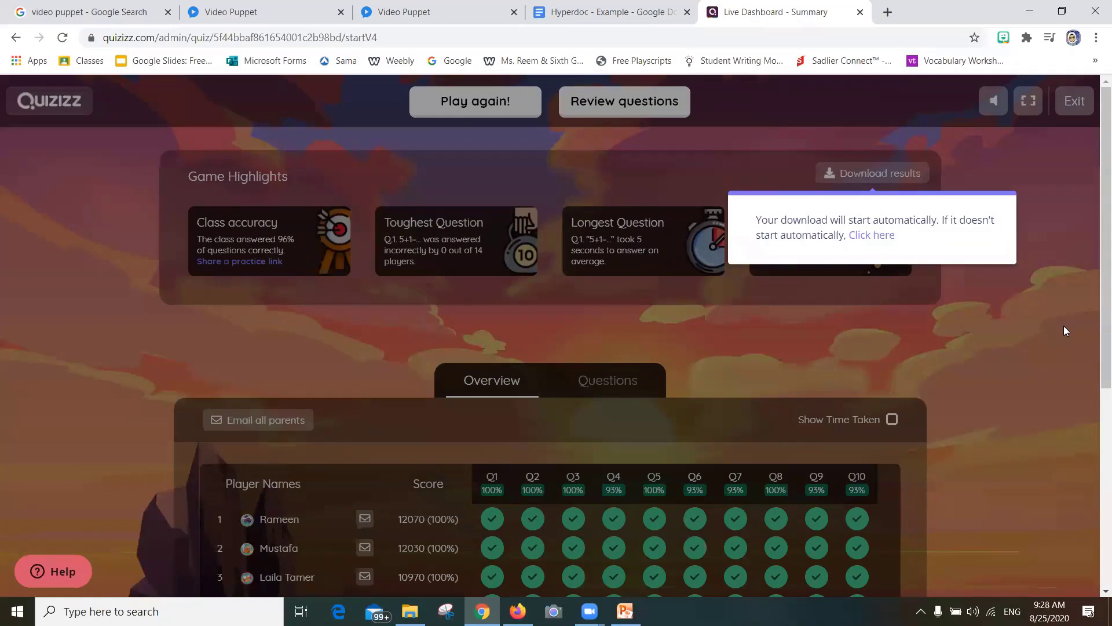
click(992, 265)
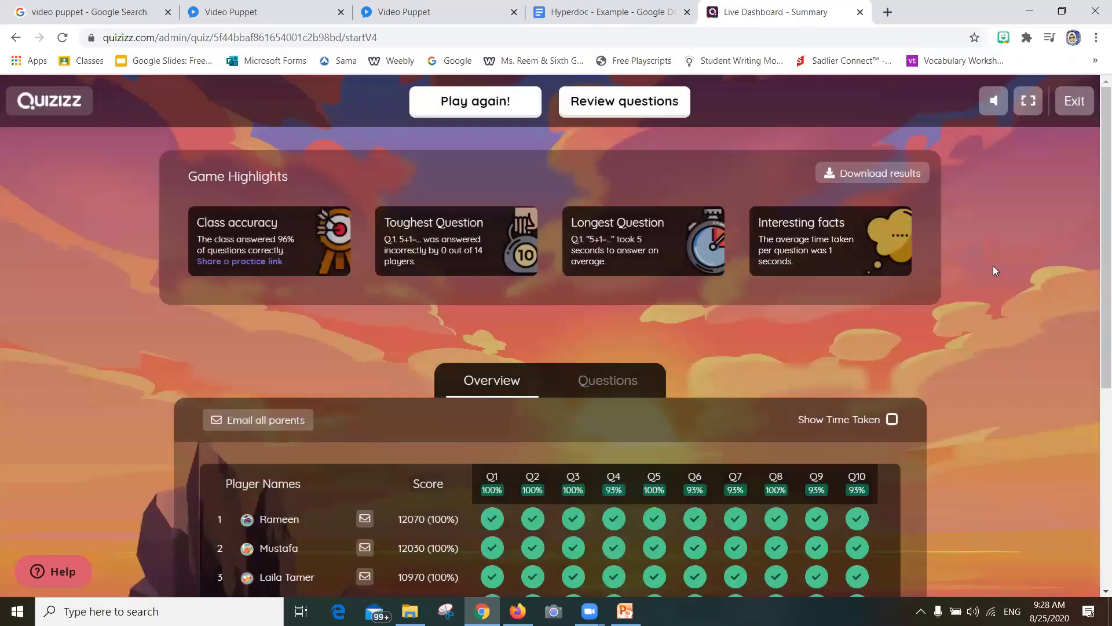
Exit the game summary and view the reports list of assigned, live and challenge quizzes
click(1078, 102)
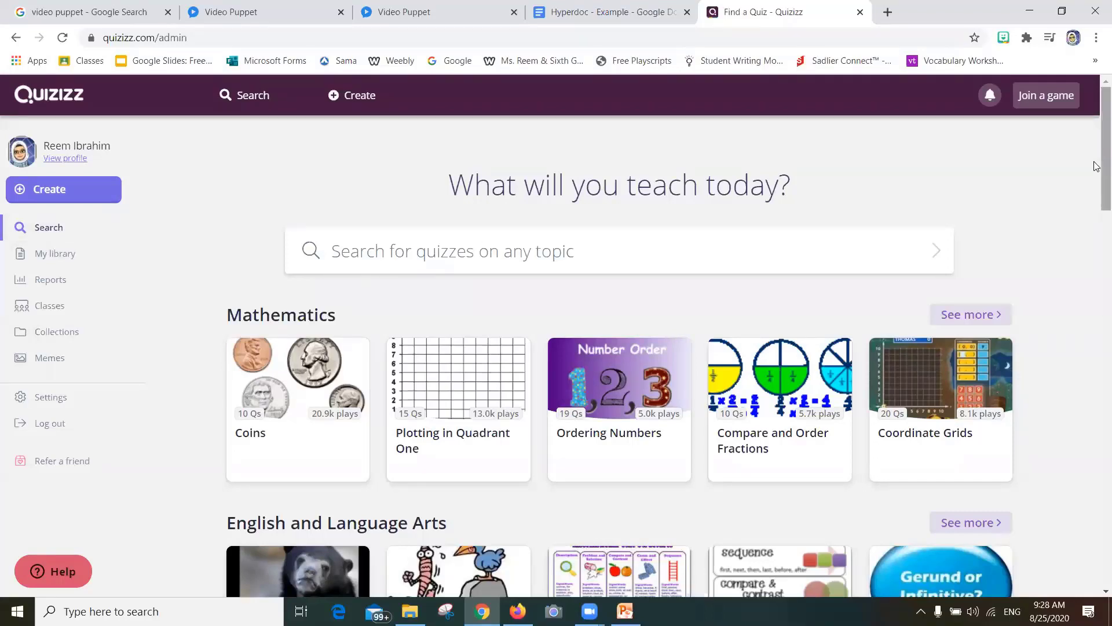
mouse_move(1103, 164)
mouse_down()
mouse_move(1096, 440)
mouse_move(1097, 149)
mouse_up()
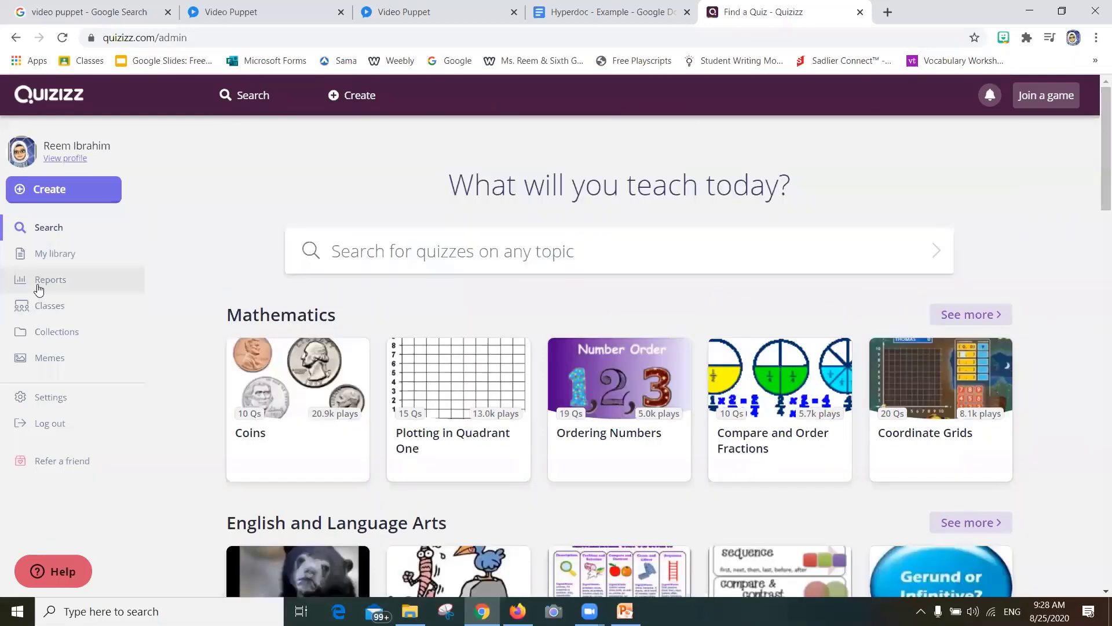
click(39, 285)
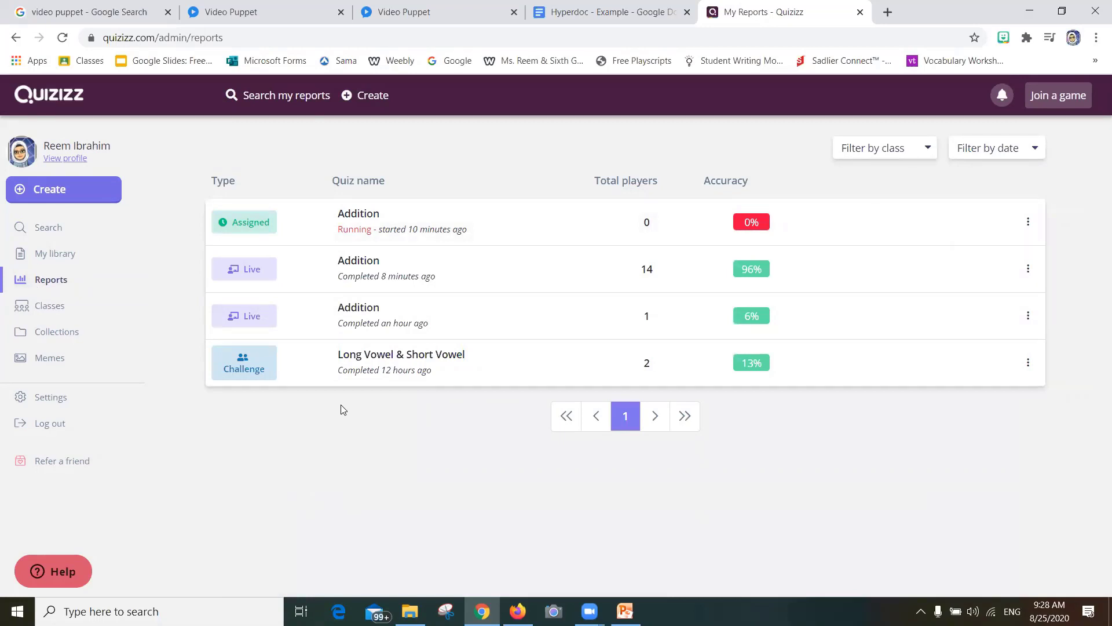
Create a new class named Grade 6 A with guardian emails required, and dismiss the student invitation link
click(68, 315)
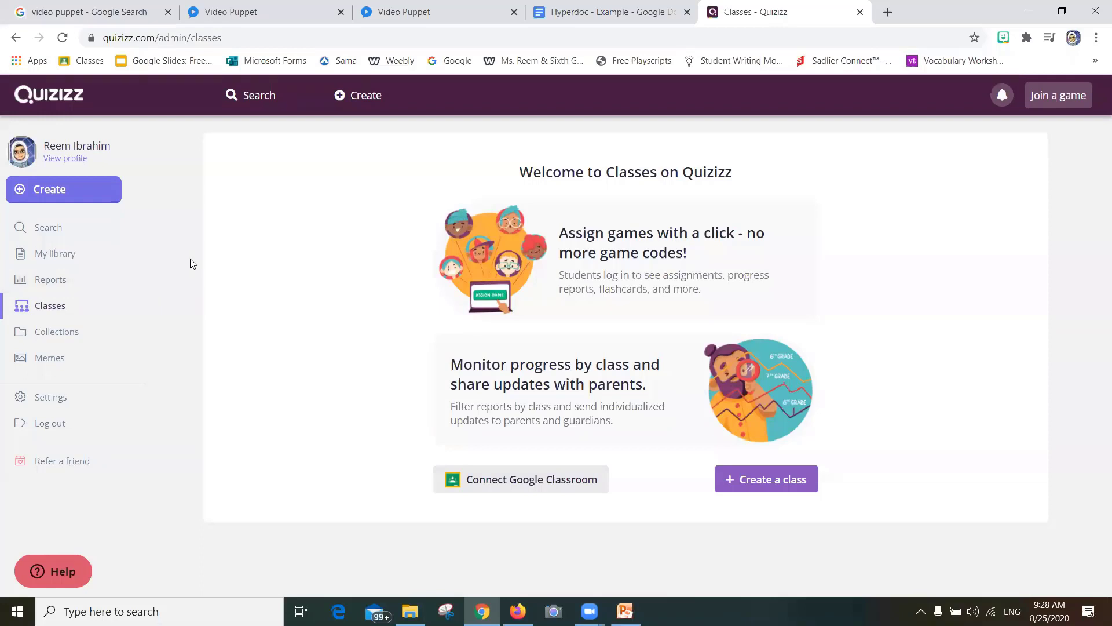
click(806, 482)
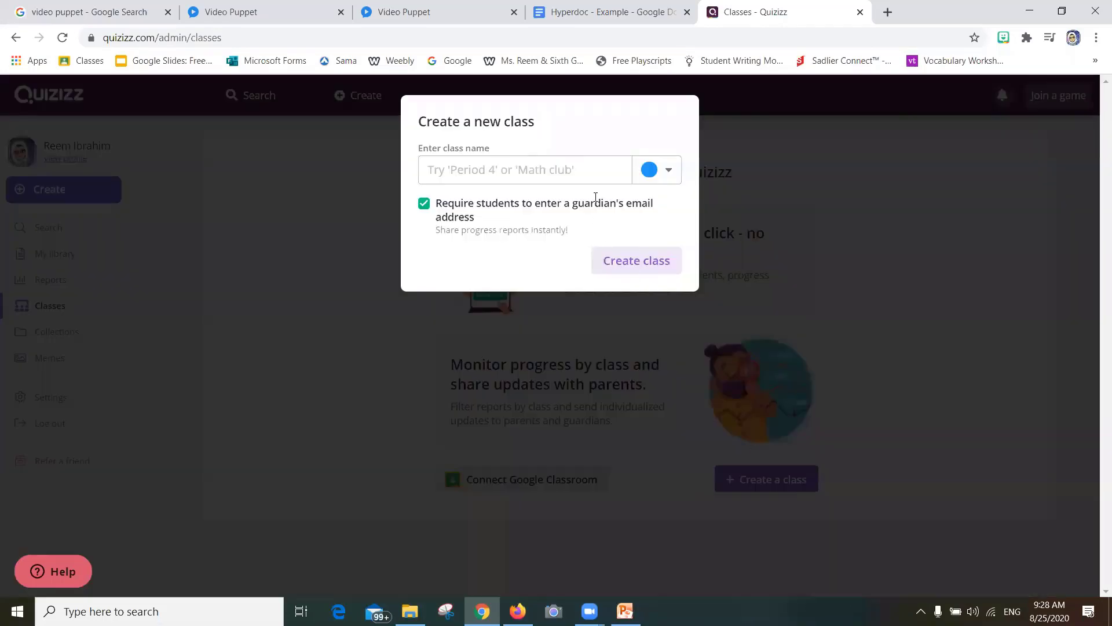
click(599, 175)
text(G)
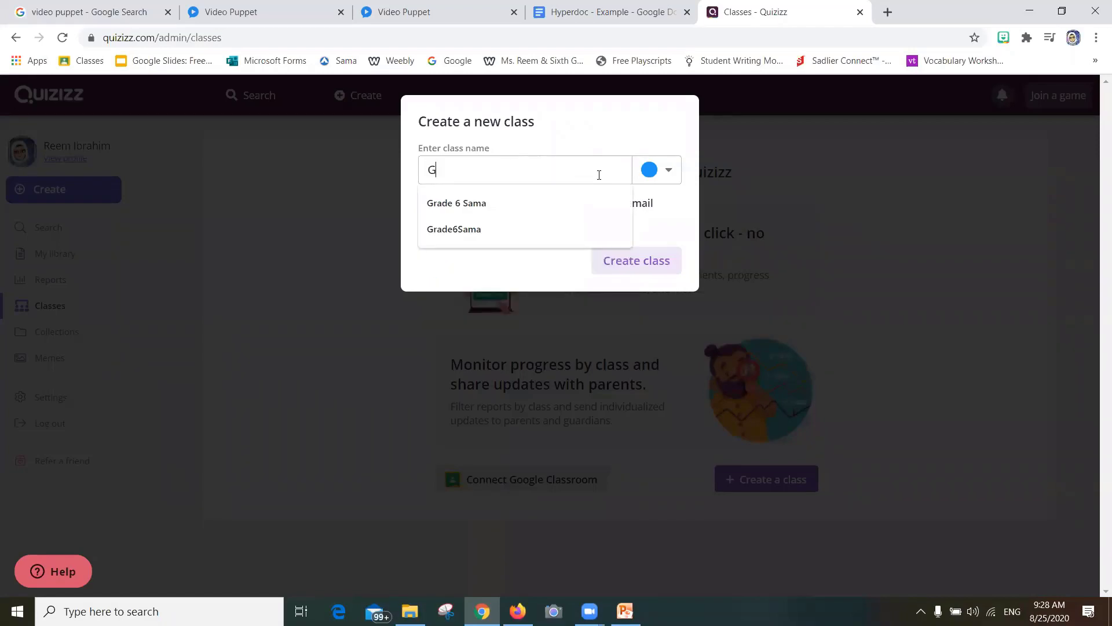
text(rade 6 )
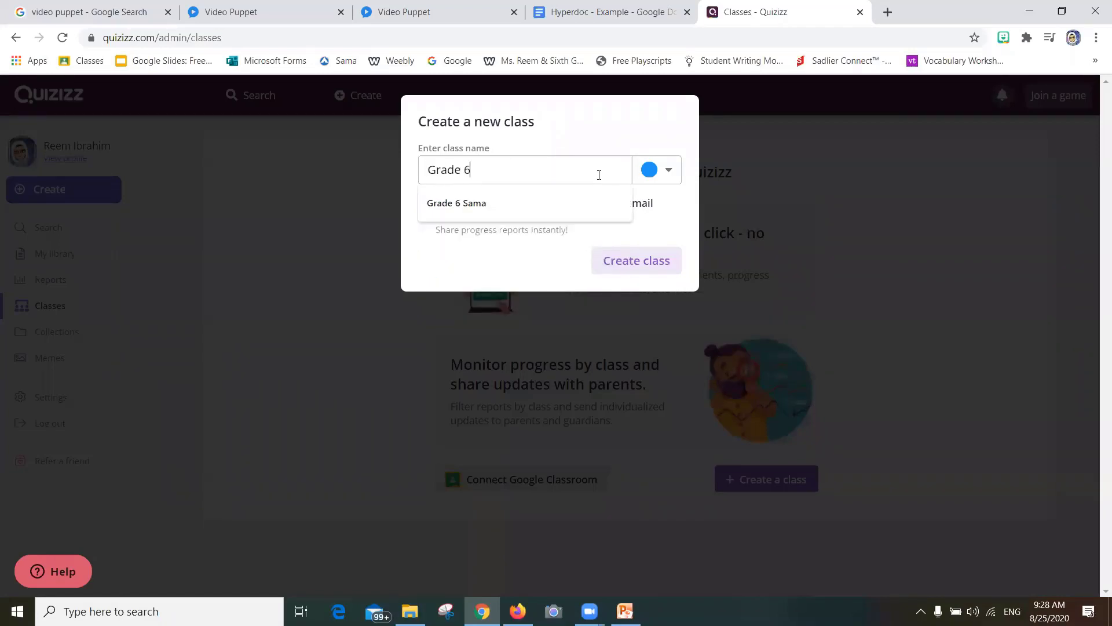
text(A)
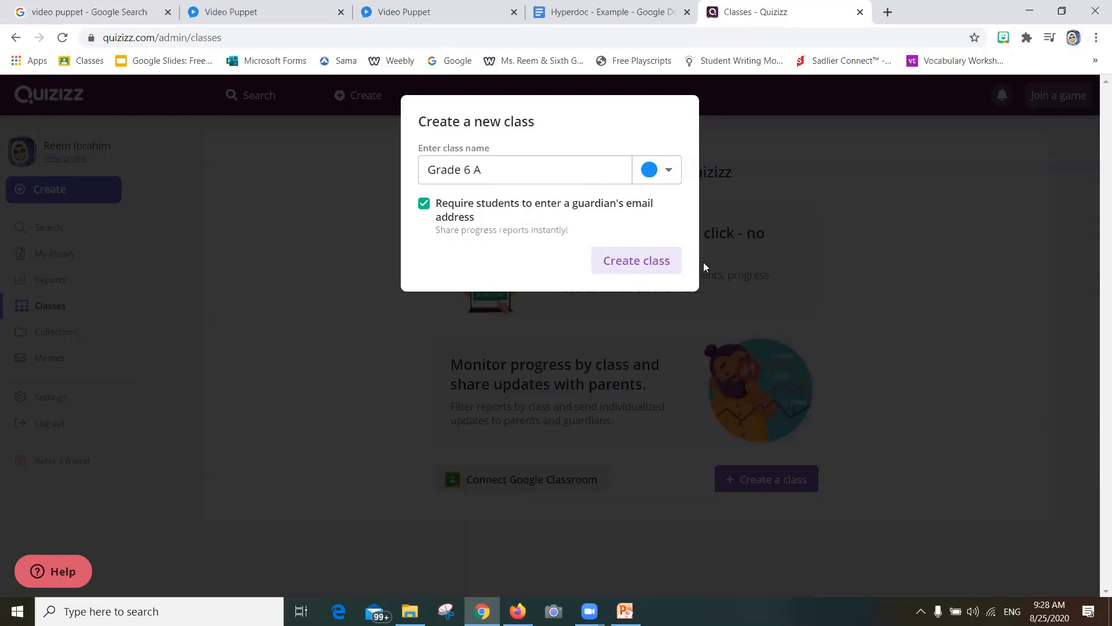
click(667, 262)
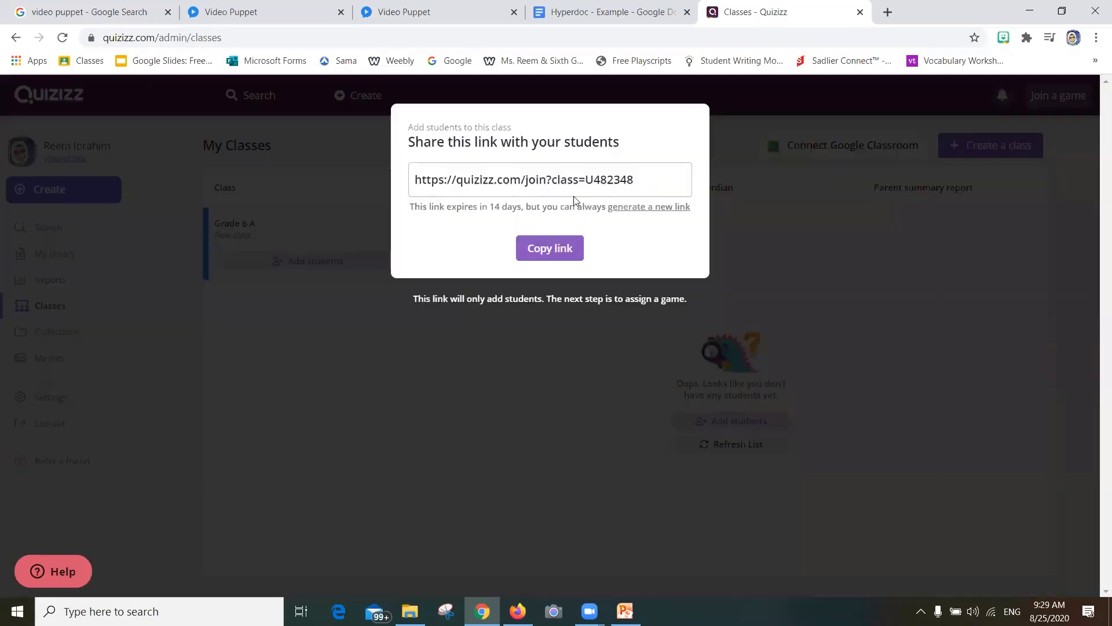
click(727, 225)
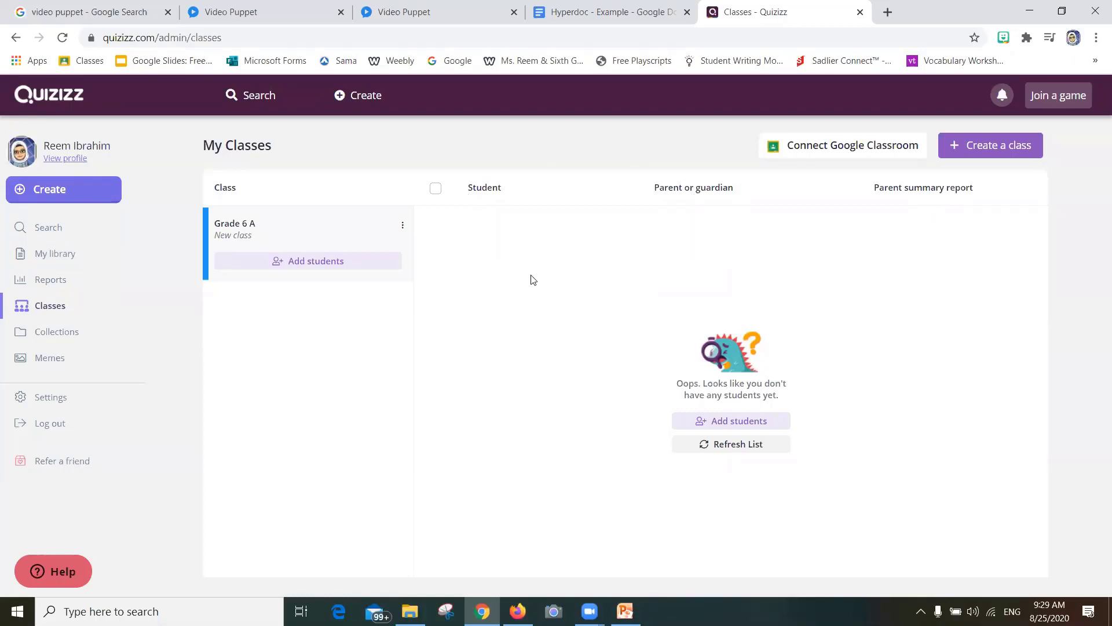
Look at the Collections page for organizing saved quizzes and the Memes page with its meme sets
click(67, 332)
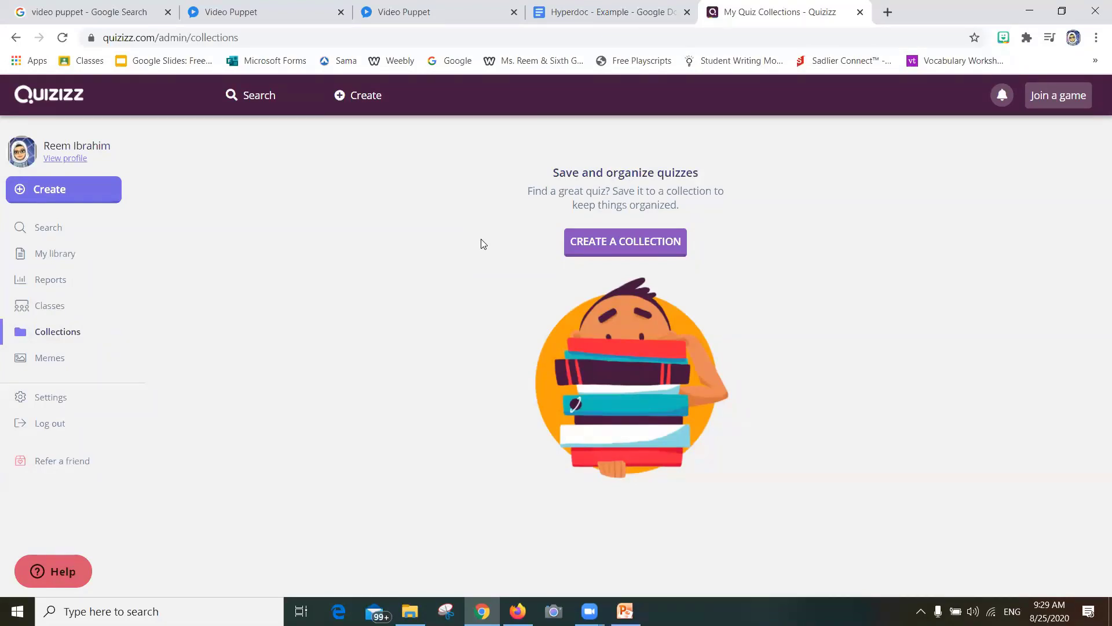
click(60, 362)
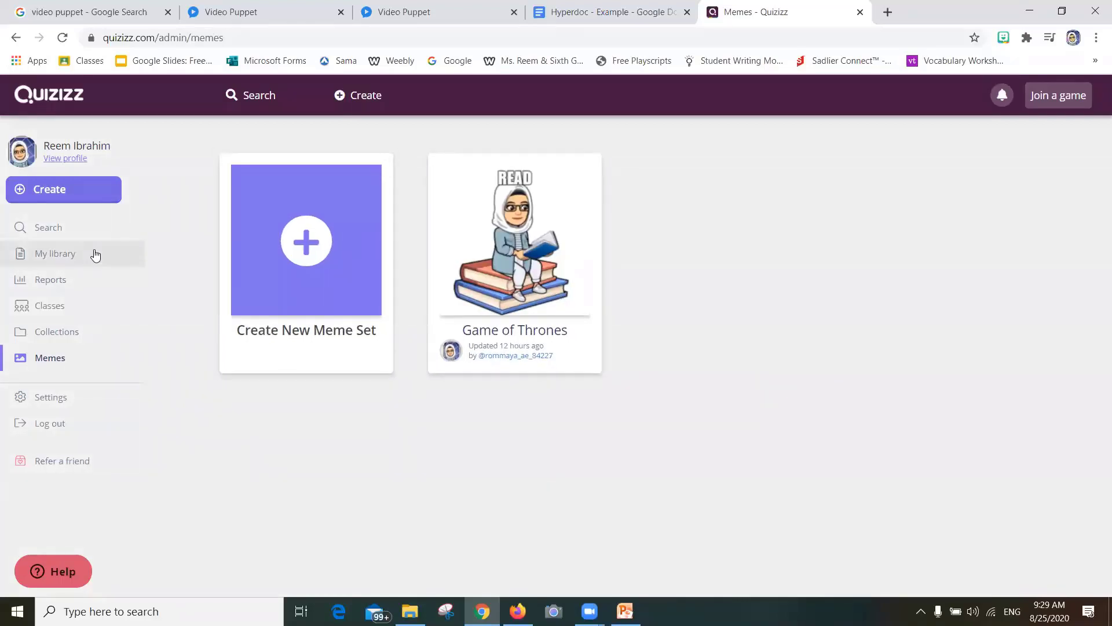
Create a new quiz named Riddles with Fun as its subject
click(83, 197)
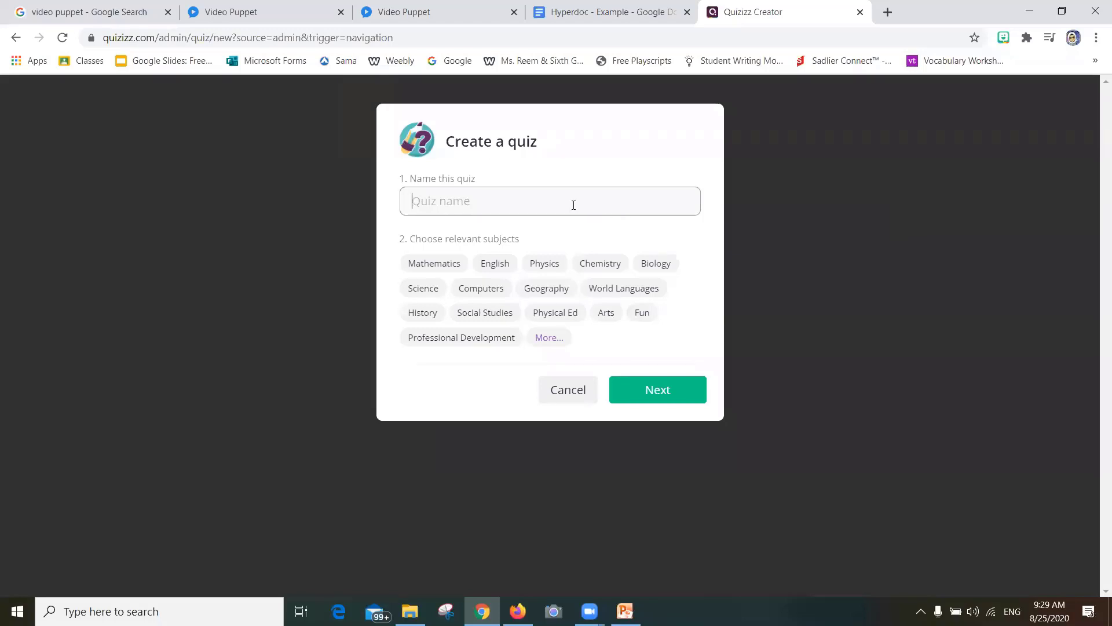
text(Riddles)
click(646, 393)
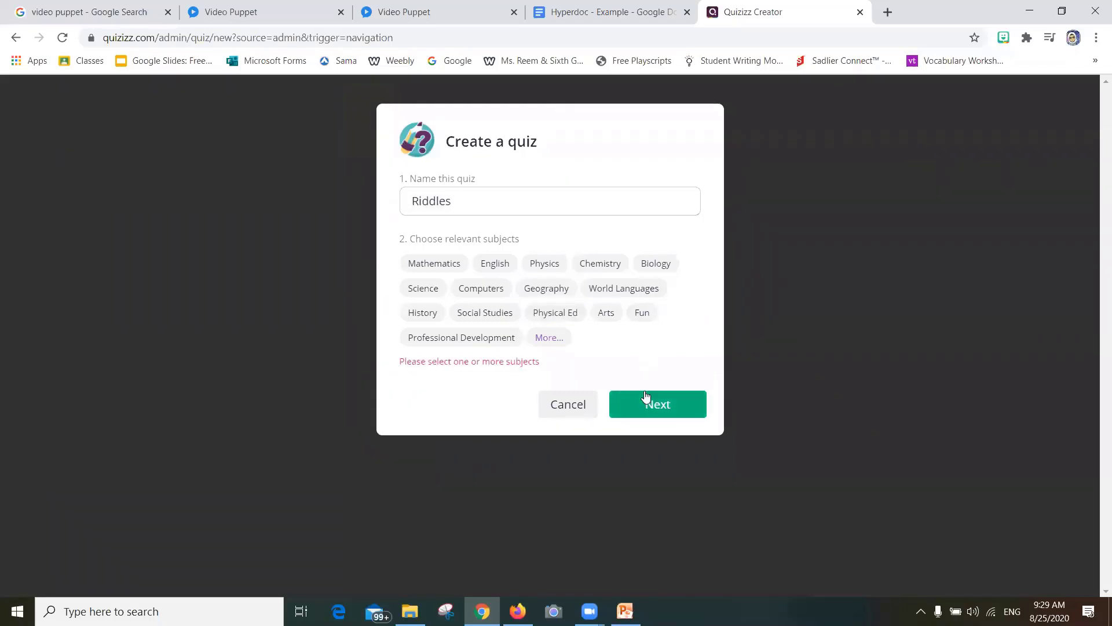
click(642, 313)
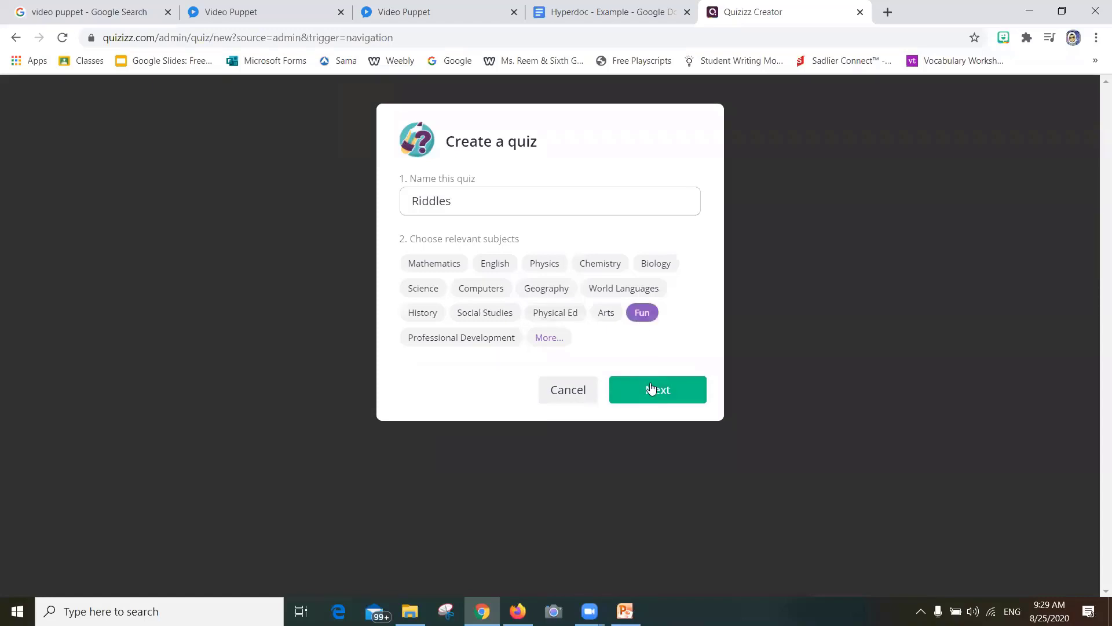
click(651, 392)
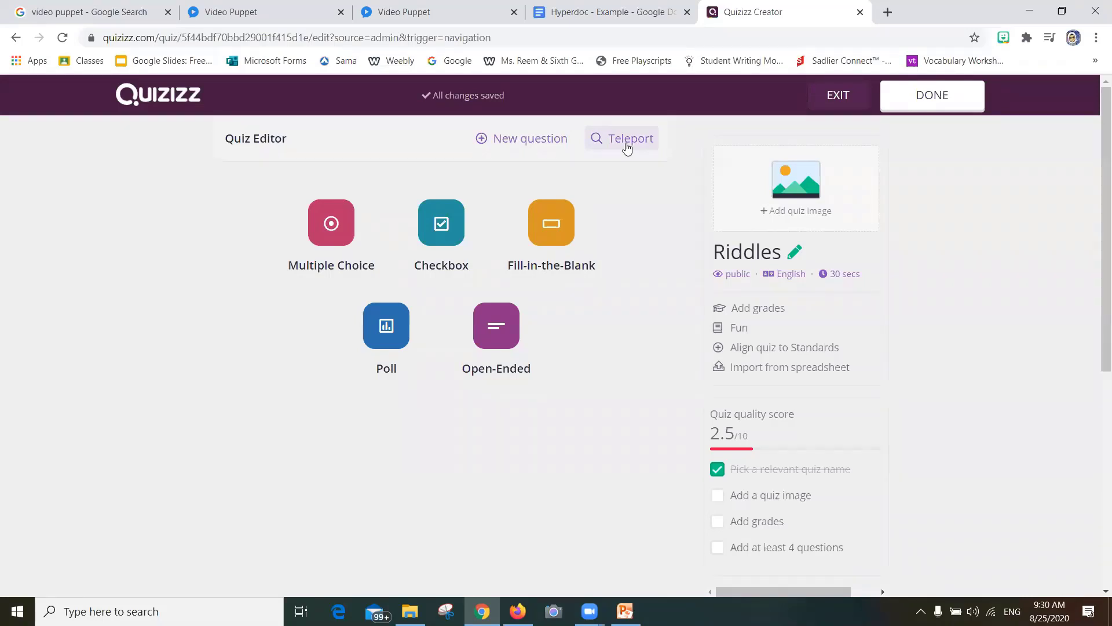
Browse public Riddles quizzes with Teleport for reusable questions, and return to the quiz editor
click(626, 146)
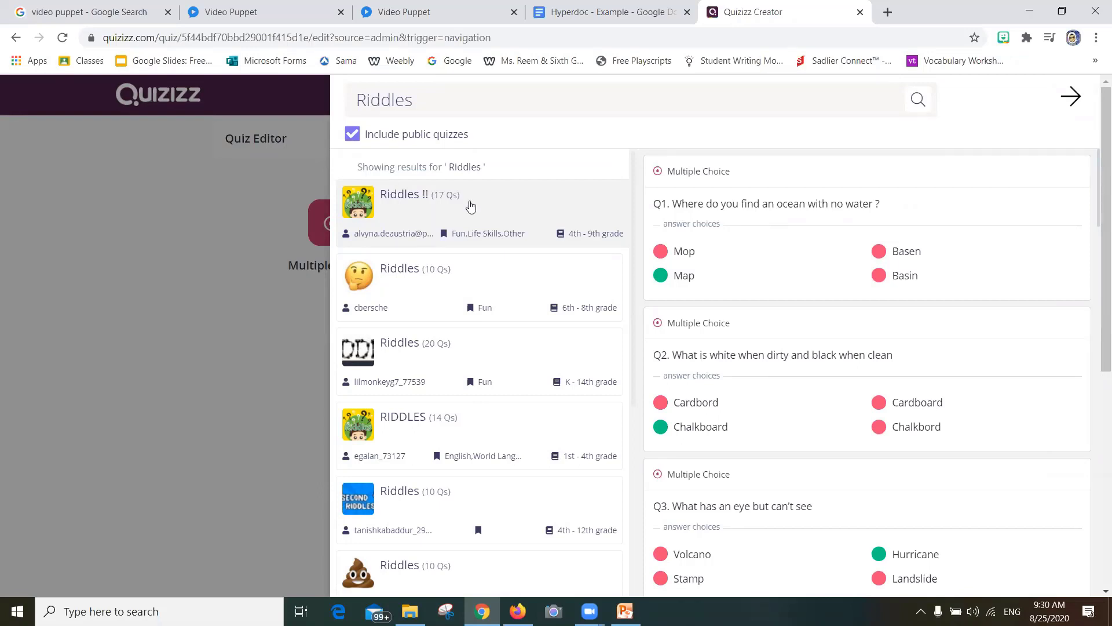
click(201, 196)
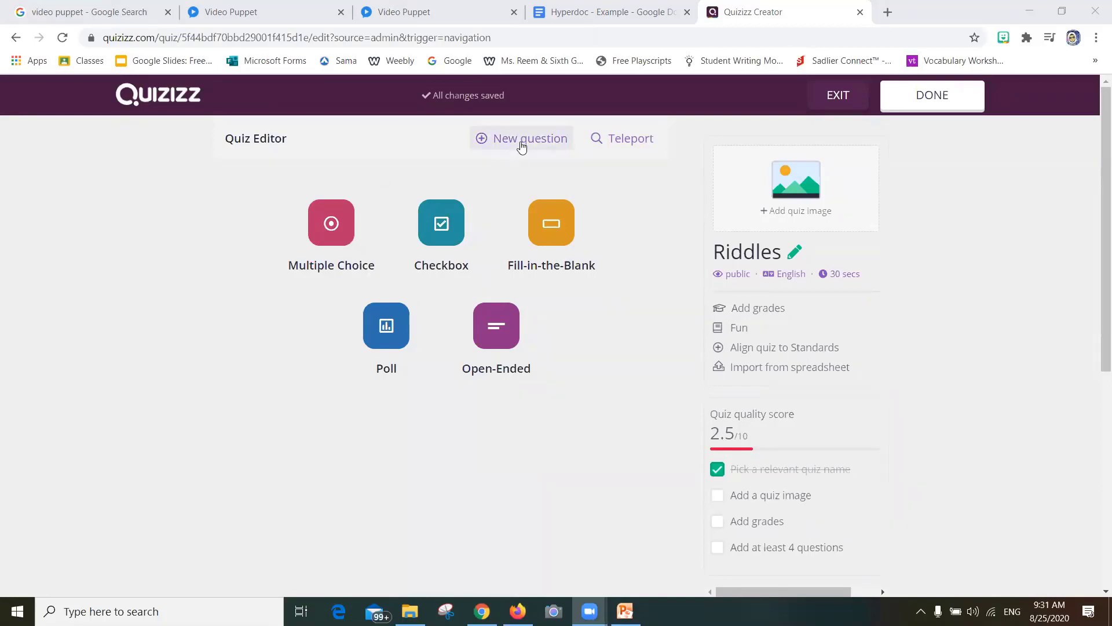
Start a new multiple-choice question and look at its question field, answer options and time limit choices
click(495, 140)
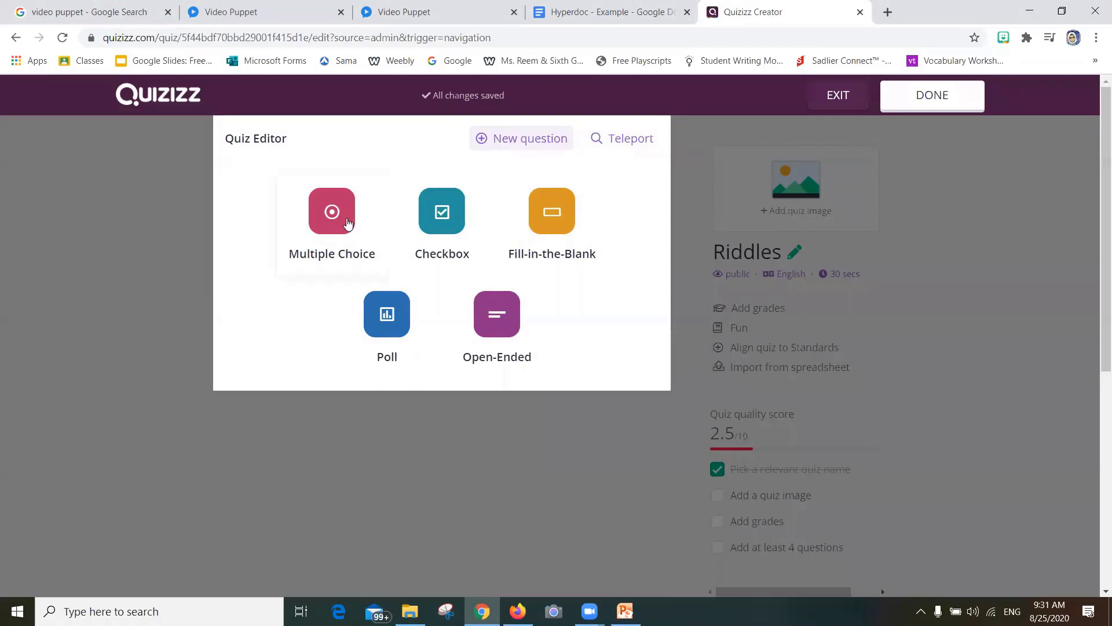
click(346, 229)
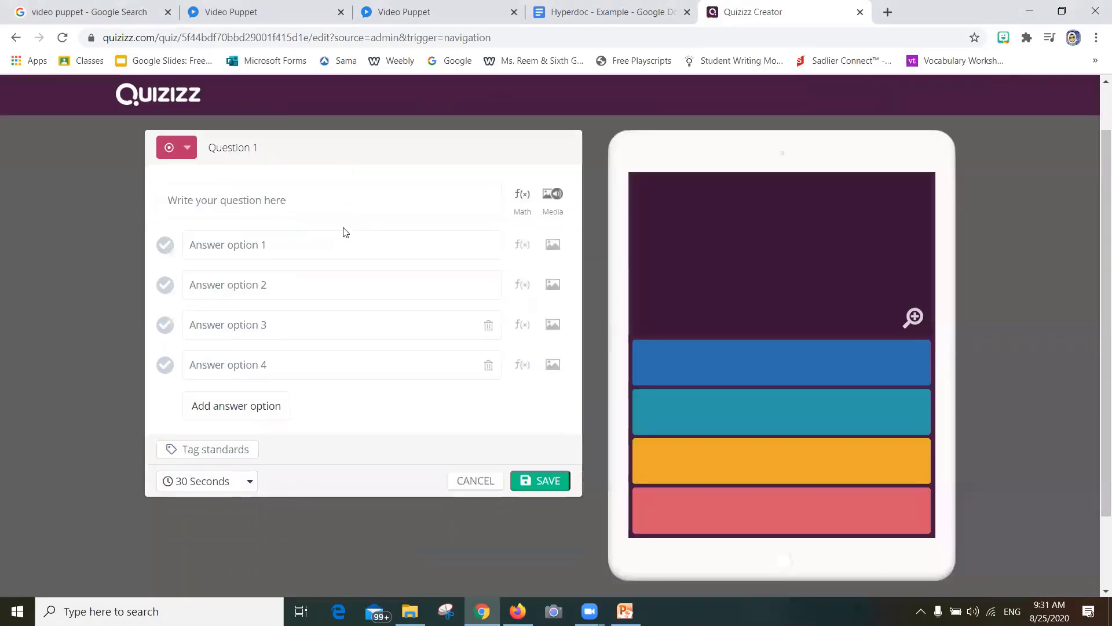
click(321, 198)
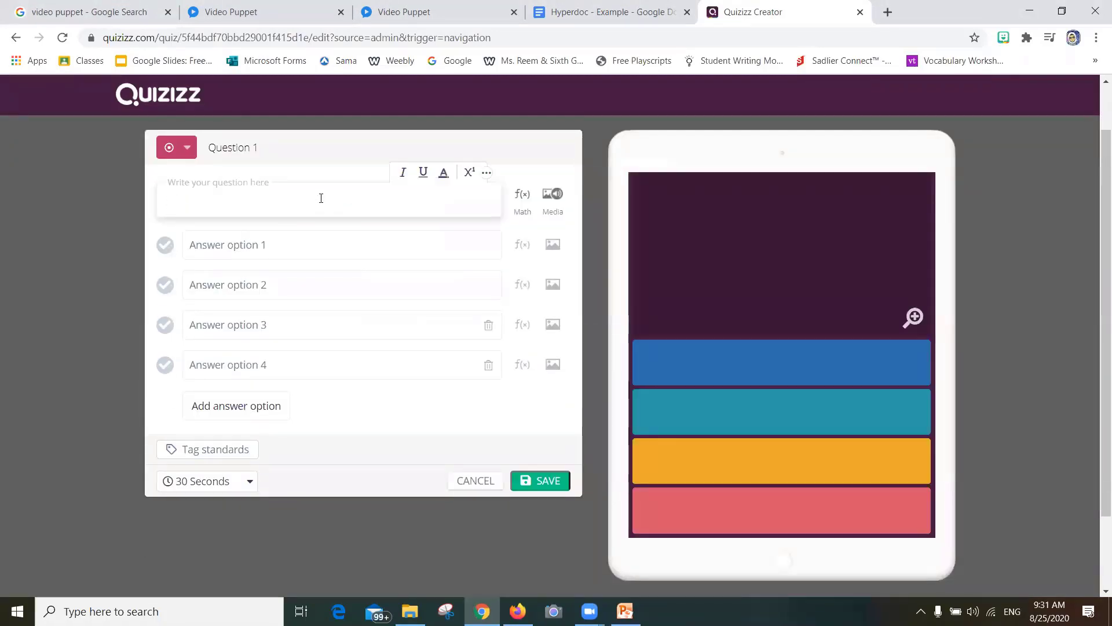
click(302, 245)
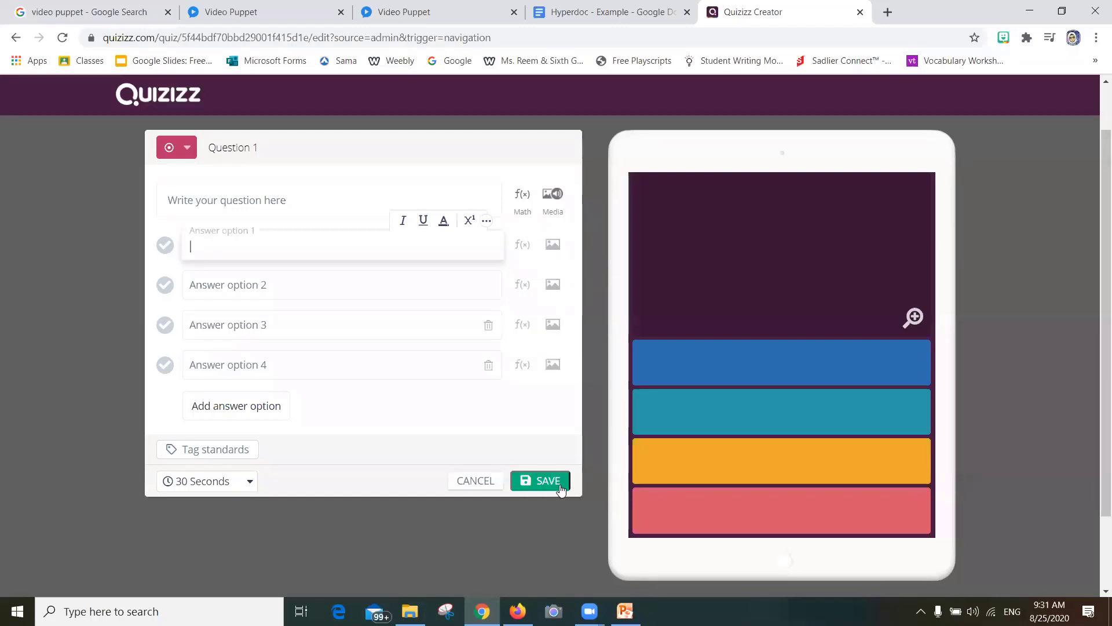
click(249, 487)
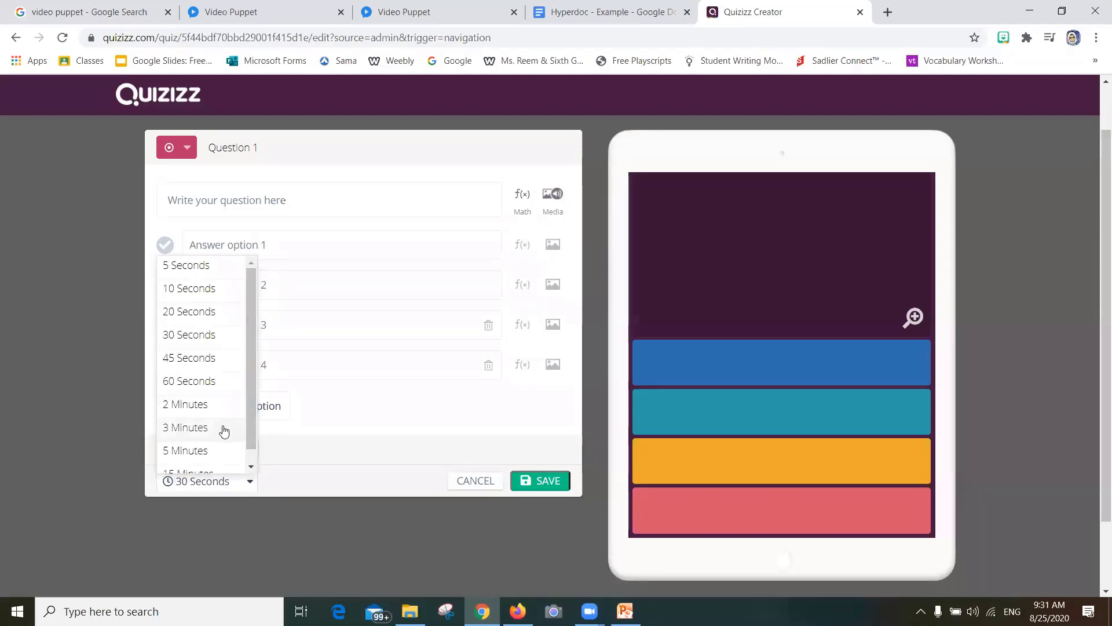
click(398, 463)
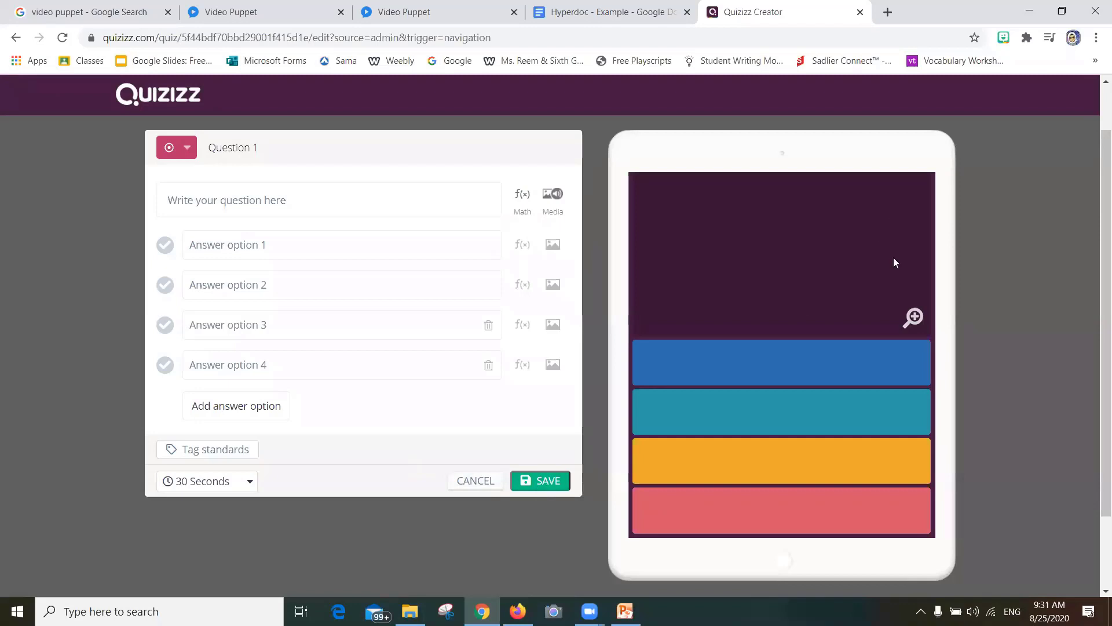
Draft the multiple-choice question "What color is your book?" and discard it
click(366, 192)
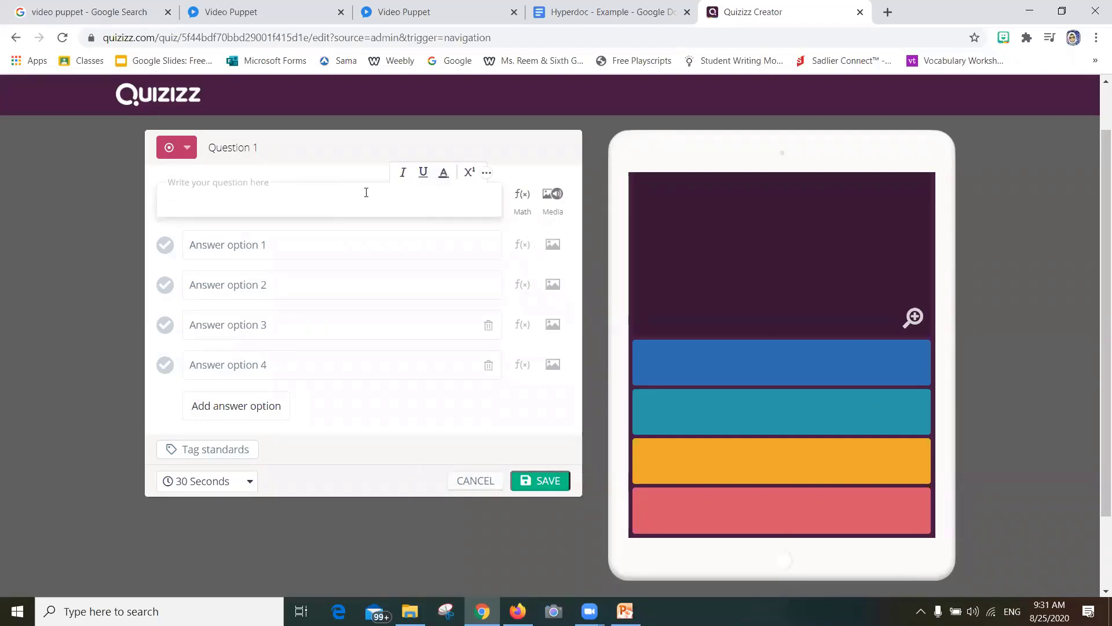
text(What co)
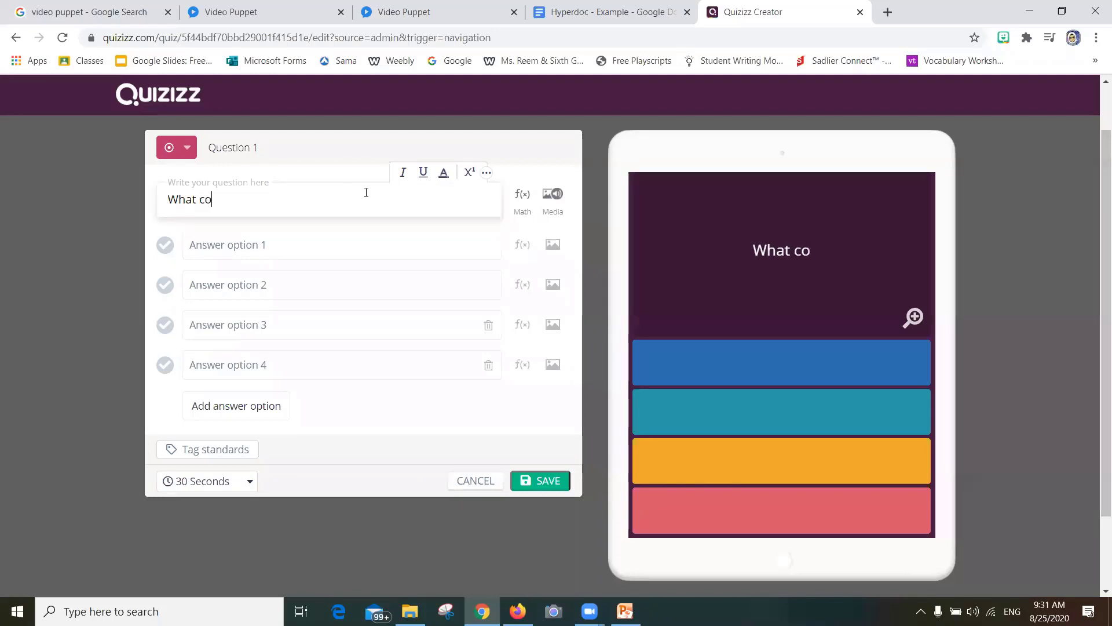
text(lor is )
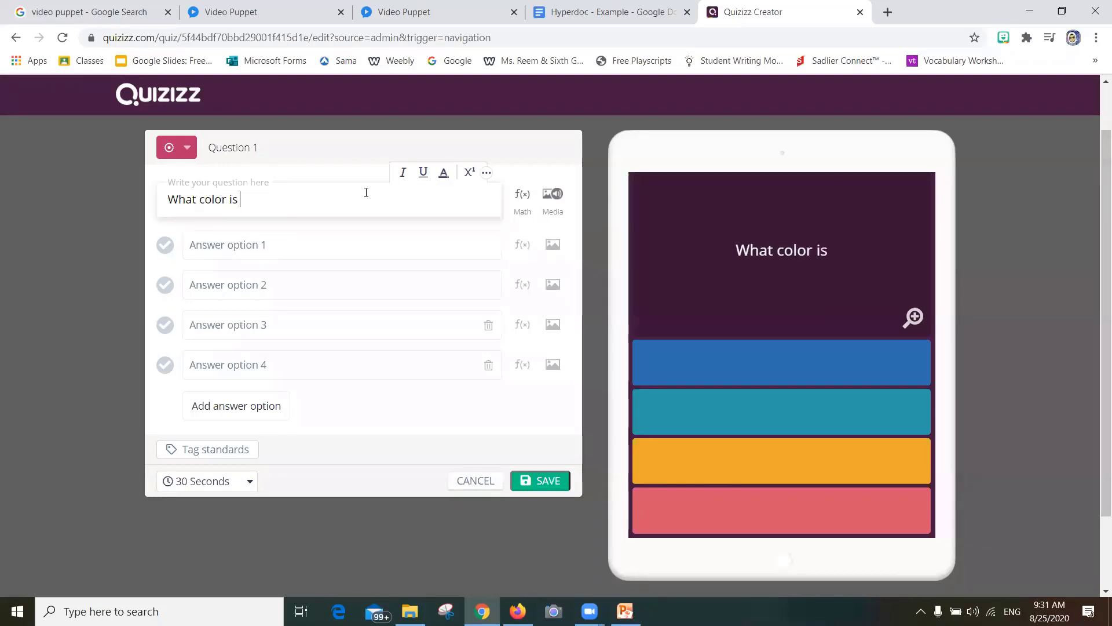
text(your)
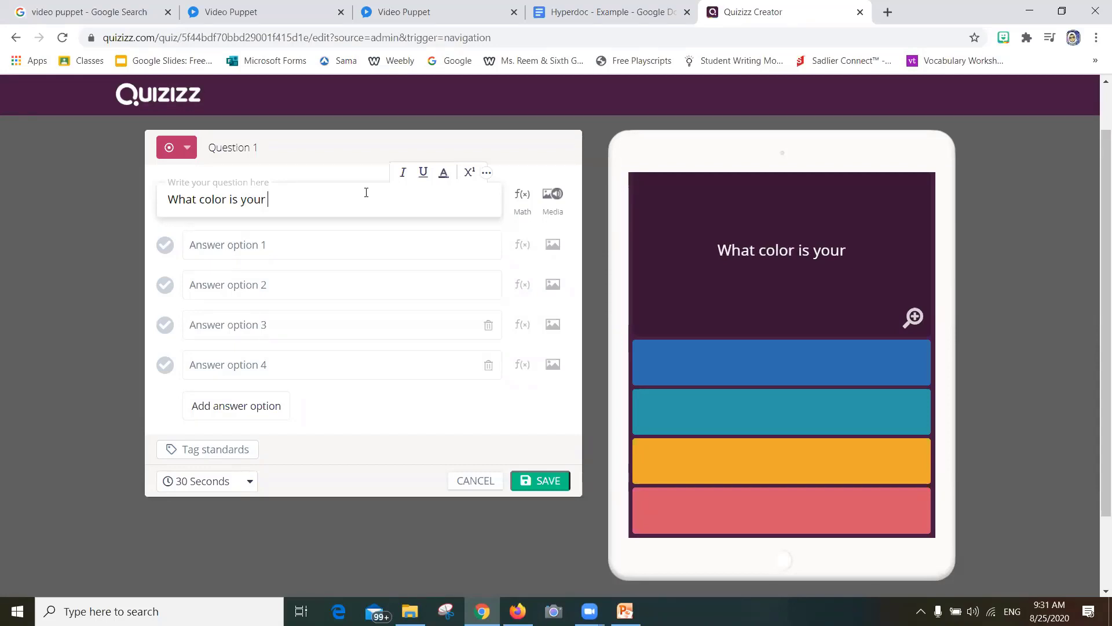
text( book)
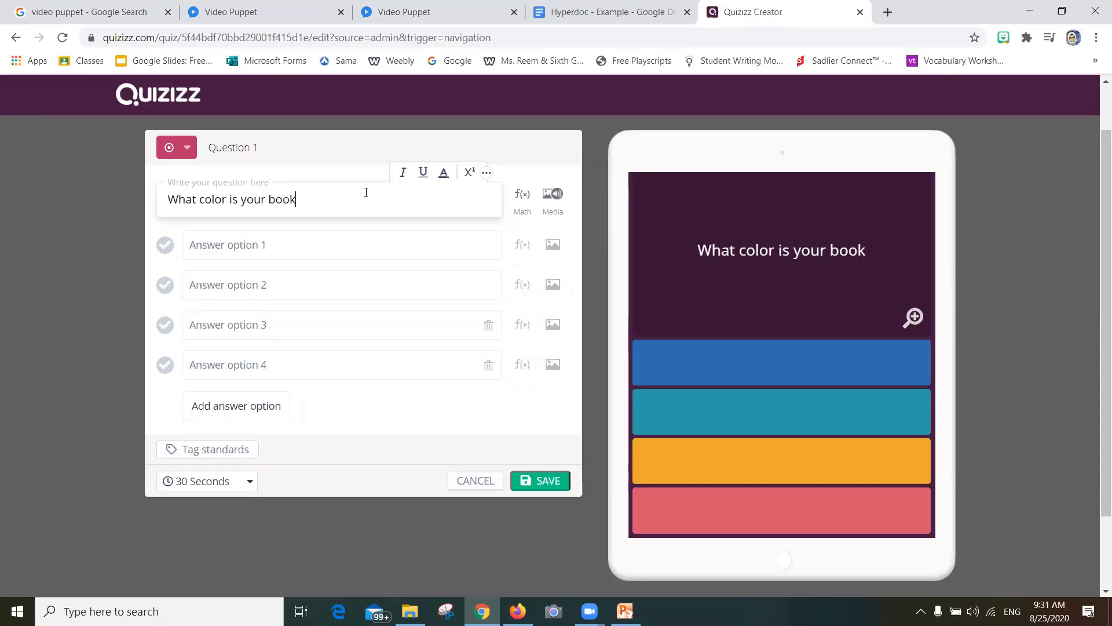
text(?)
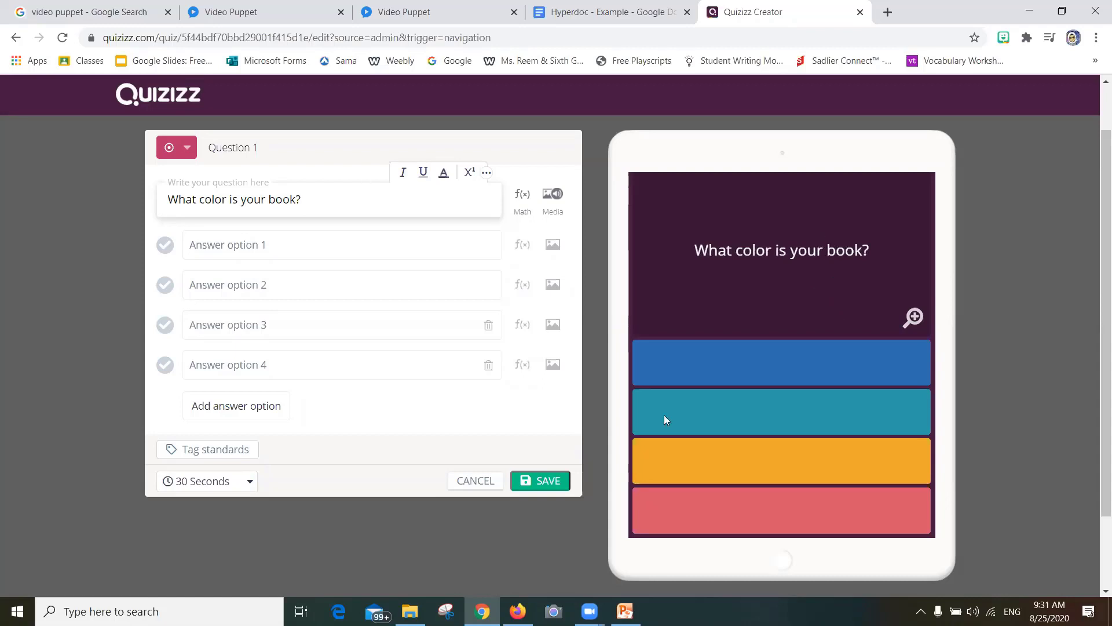
click(489, 482)
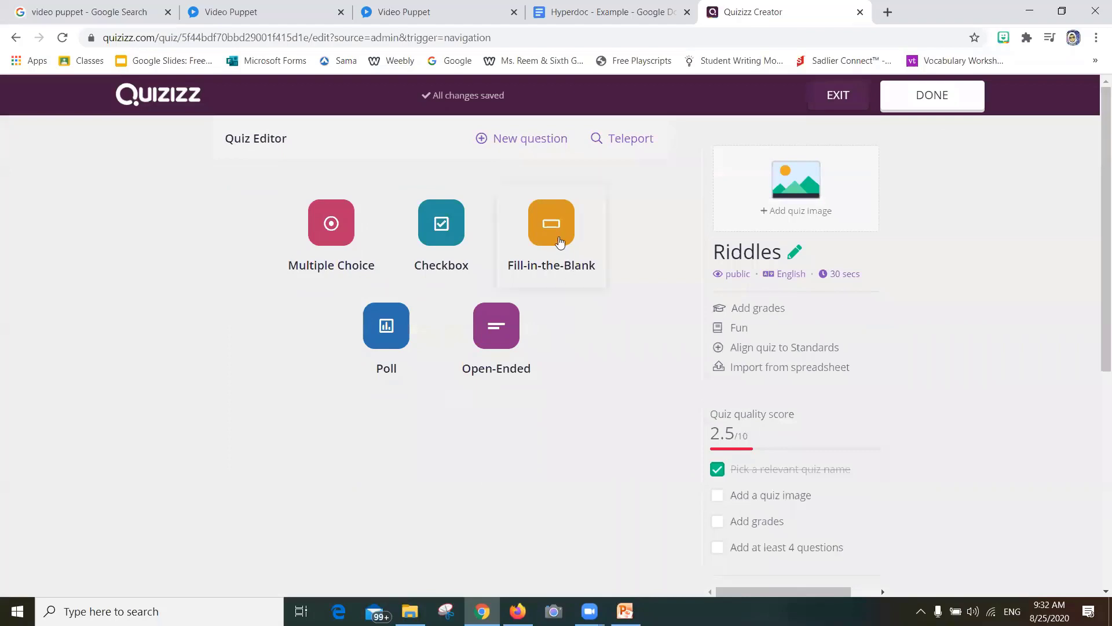
From a new fill-in-the-blank question, align the quiz to Common Core State Standards, 2nd grade, Common Core English/Language Arts - Grade 2
click(560, 245)
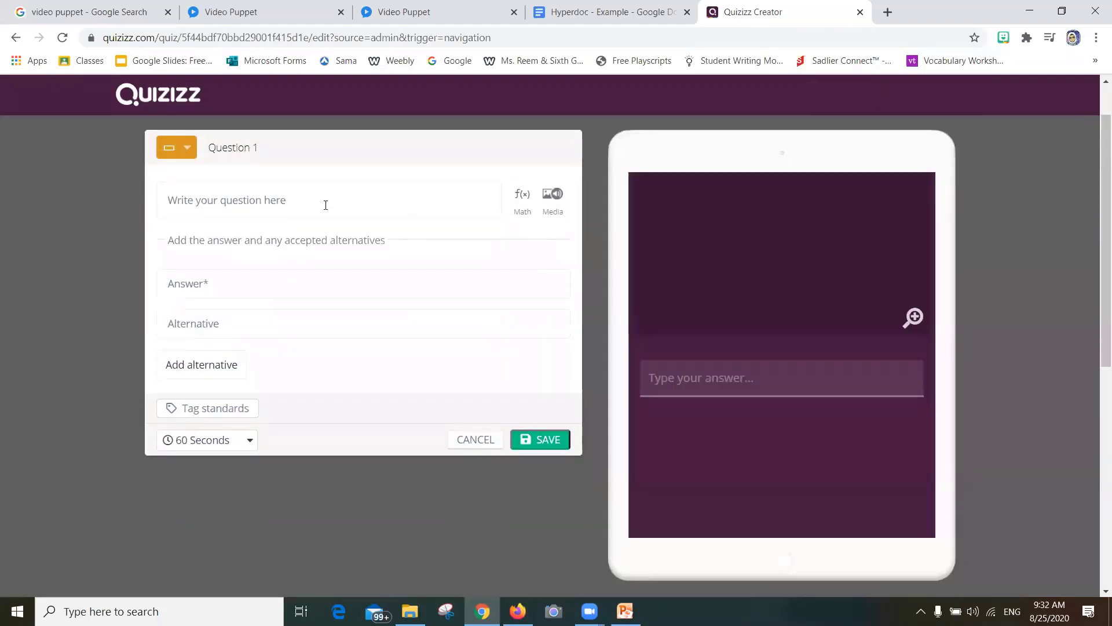
click(325, 203)
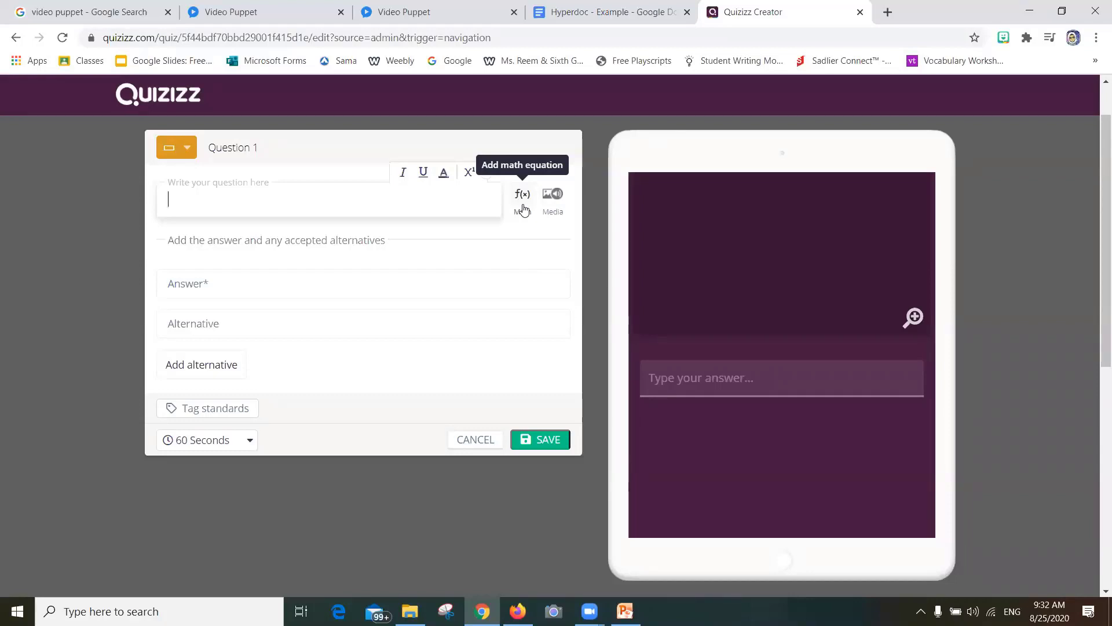
click(234, 414)
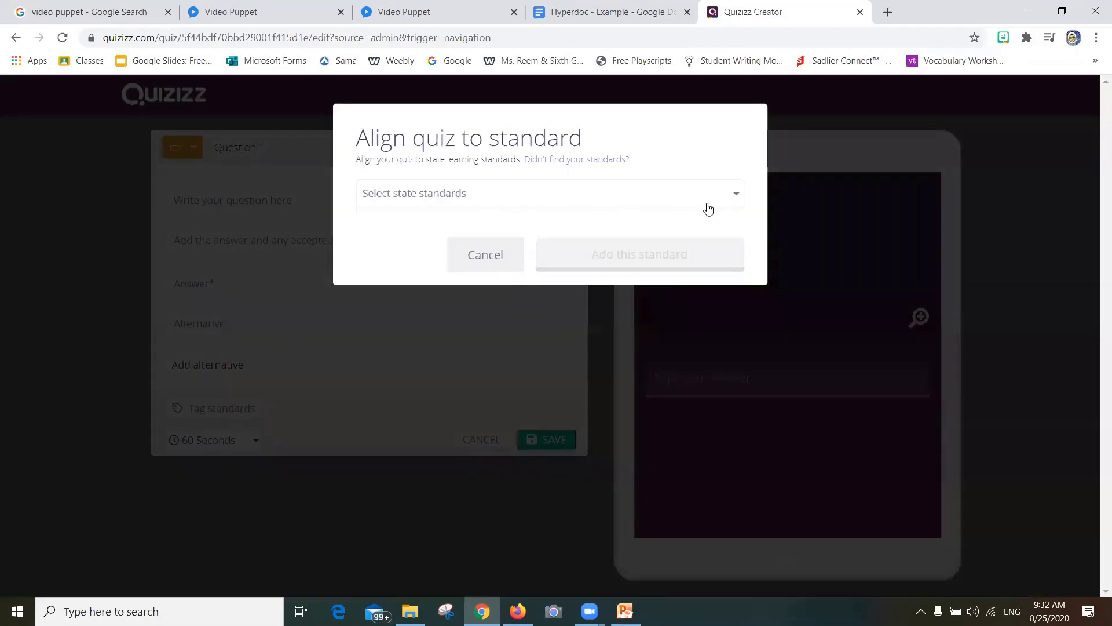
click(740, 203)
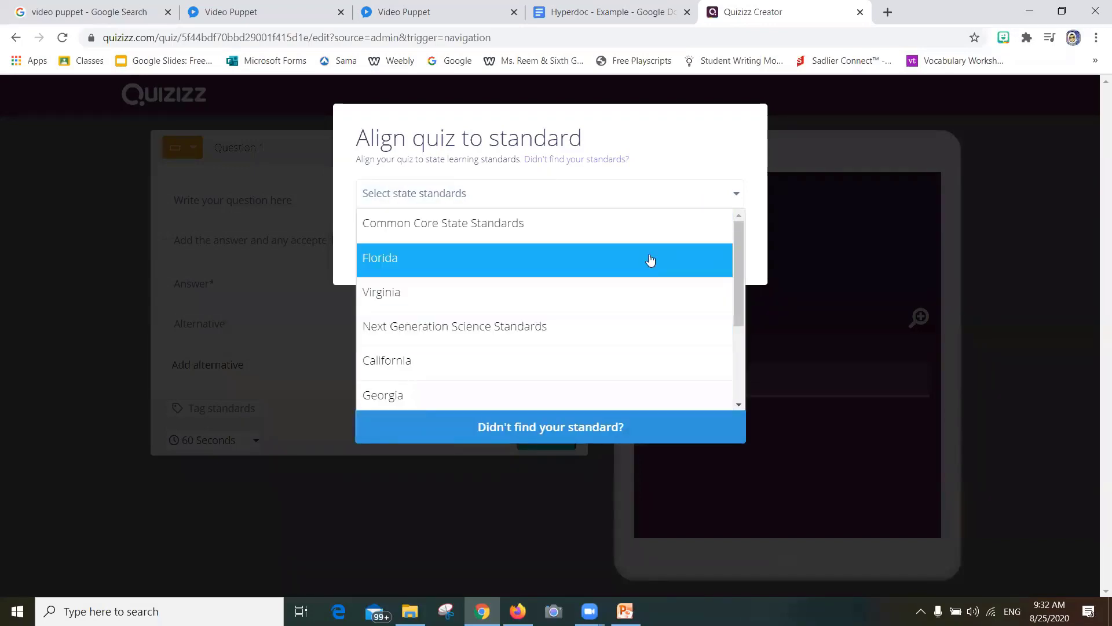
click(648, 232)
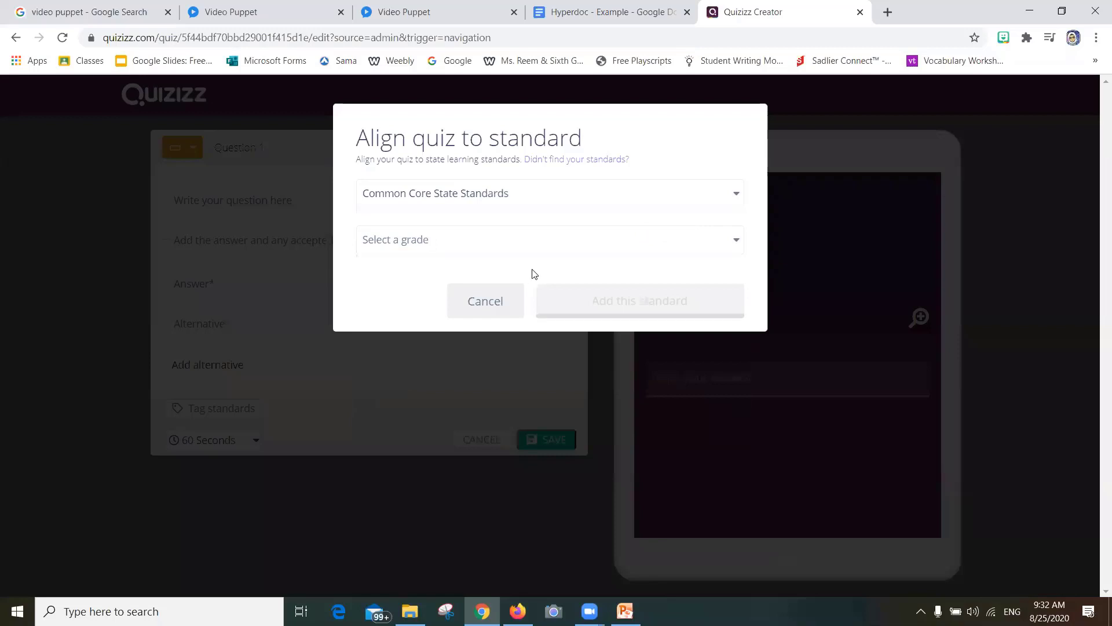
click(737, 243)
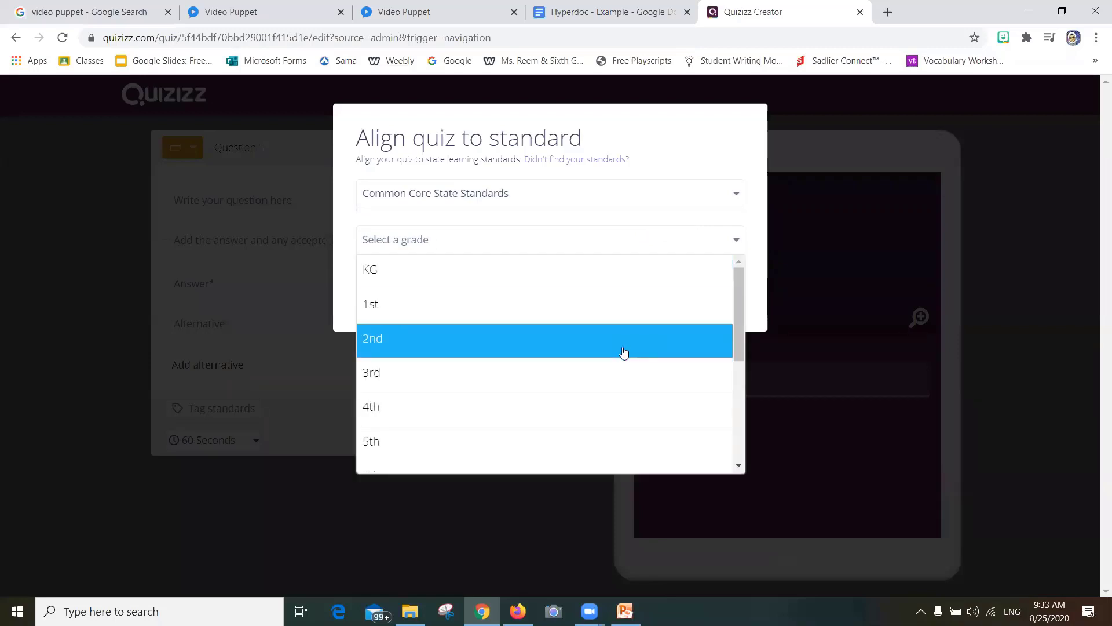
click(623, 352)
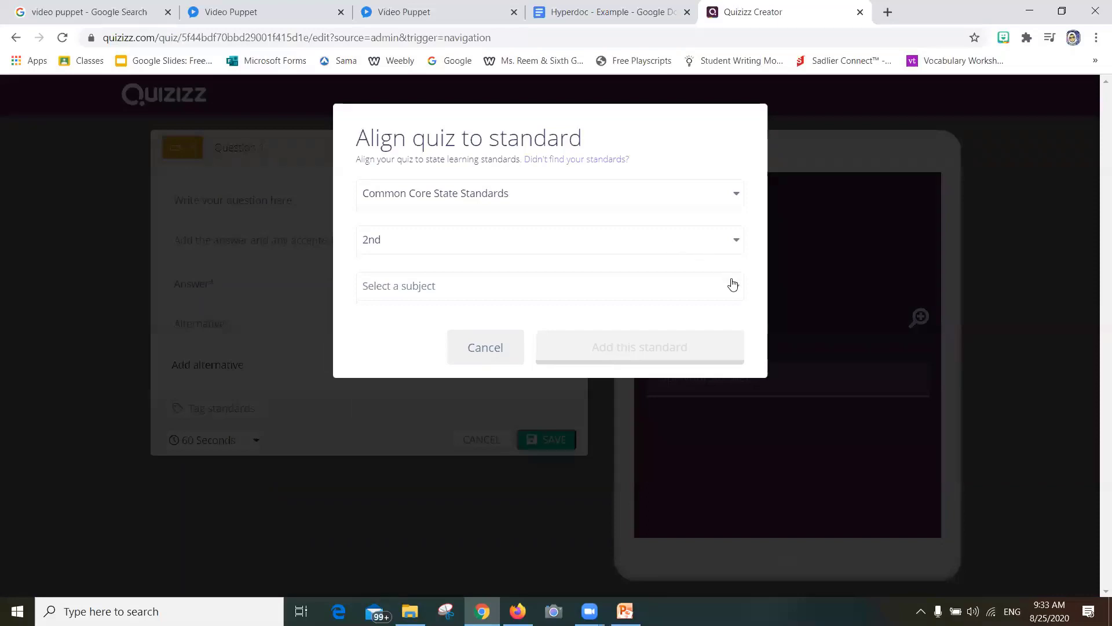
click(733, 284)
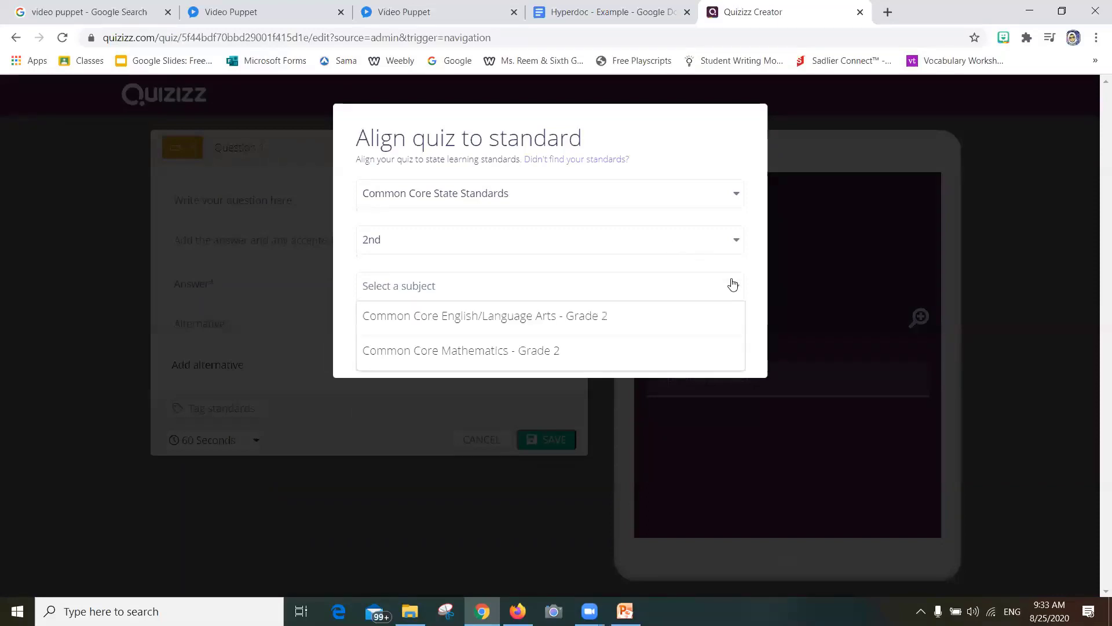
click(618, 319)
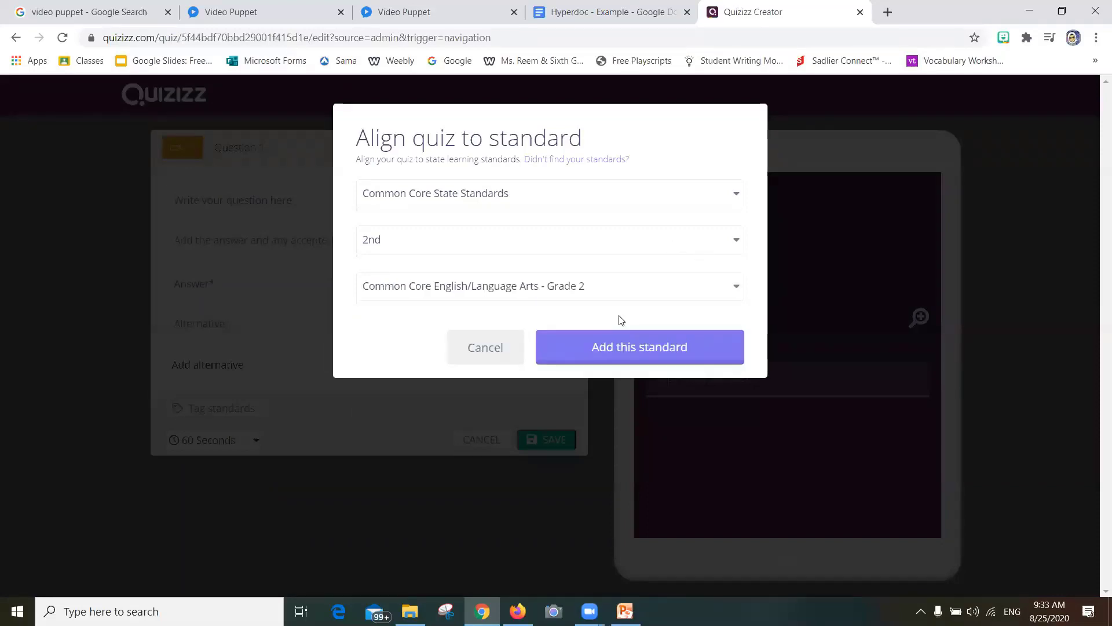
click(632, 355)
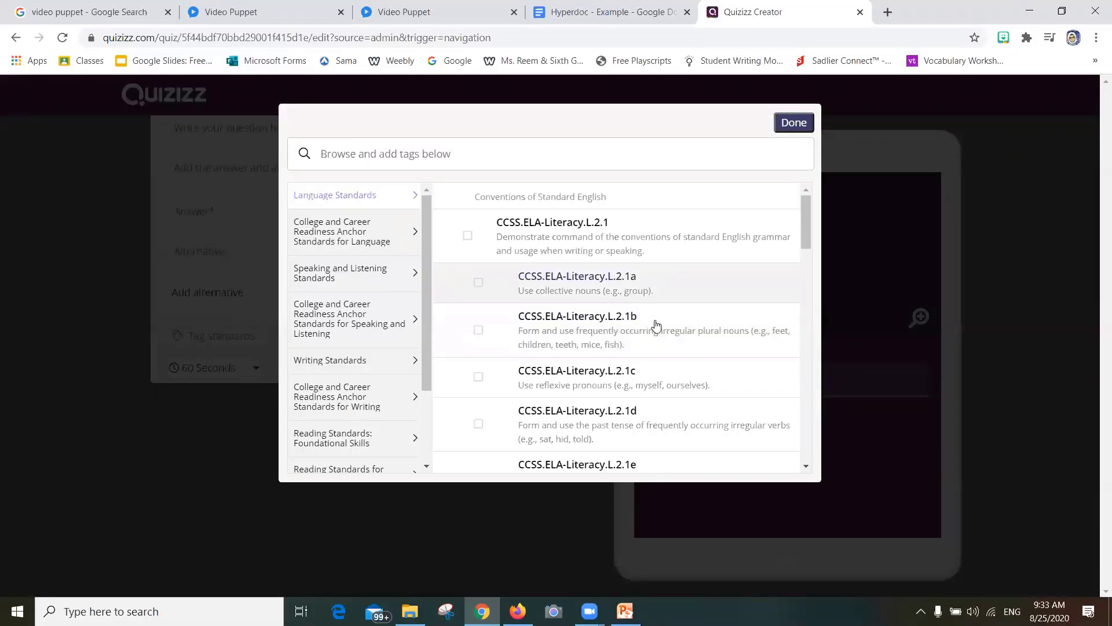
Tag the fill-in-the-blank question with CCSS.ELA-Literacy.L.2.1c, set its time limit to 30 seconds, and discard the question
click(672, 386)
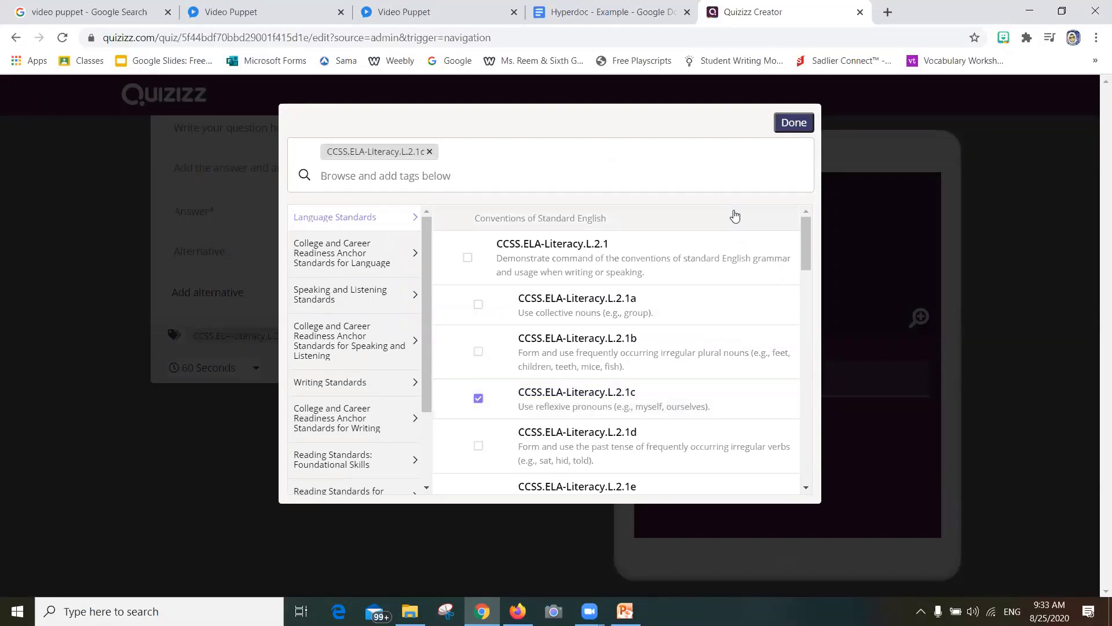
click(793, 122)
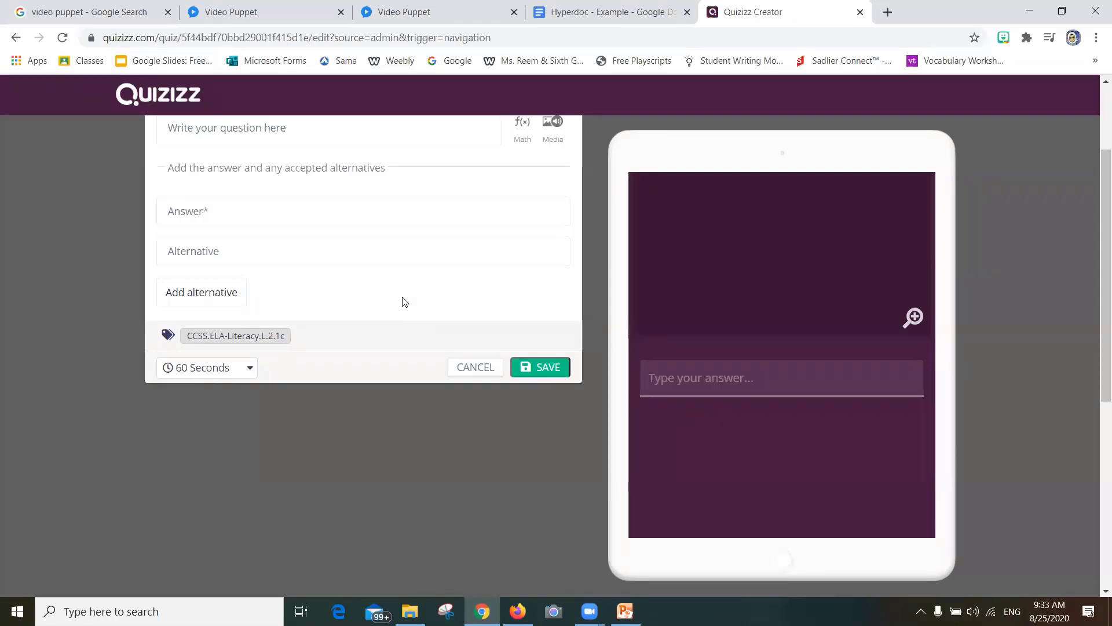
click(249, 374)
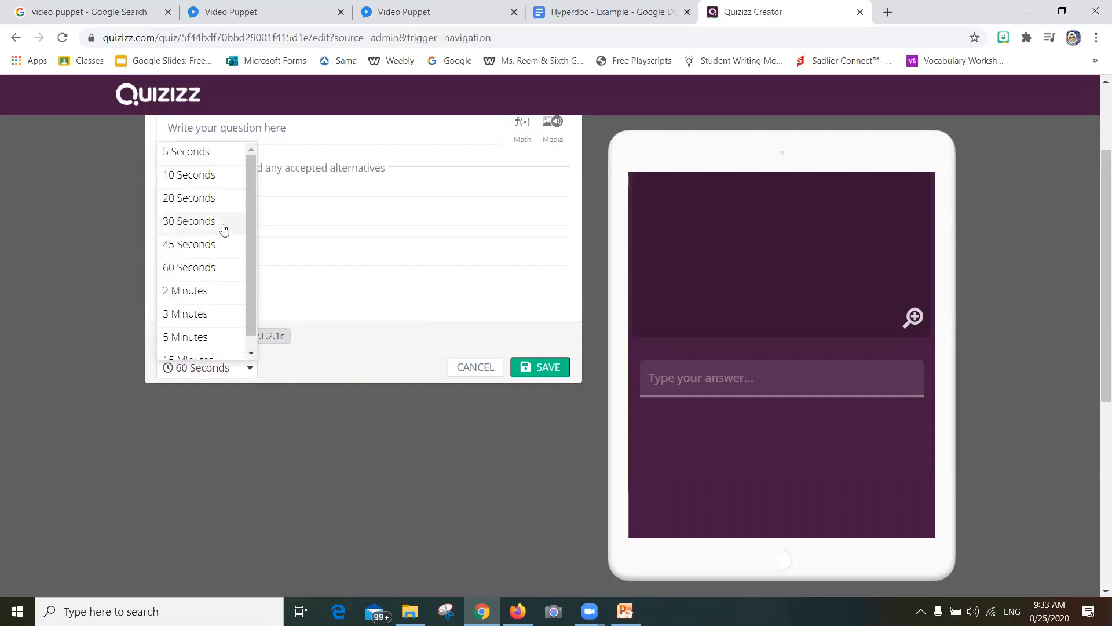
click(223, 230)
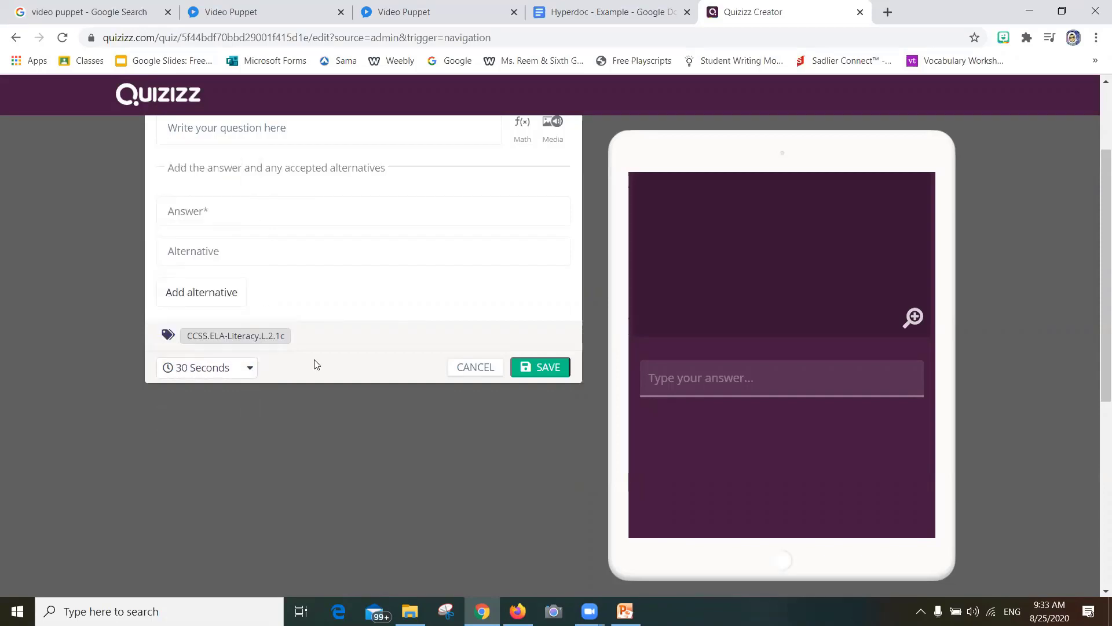
click(489, 373)
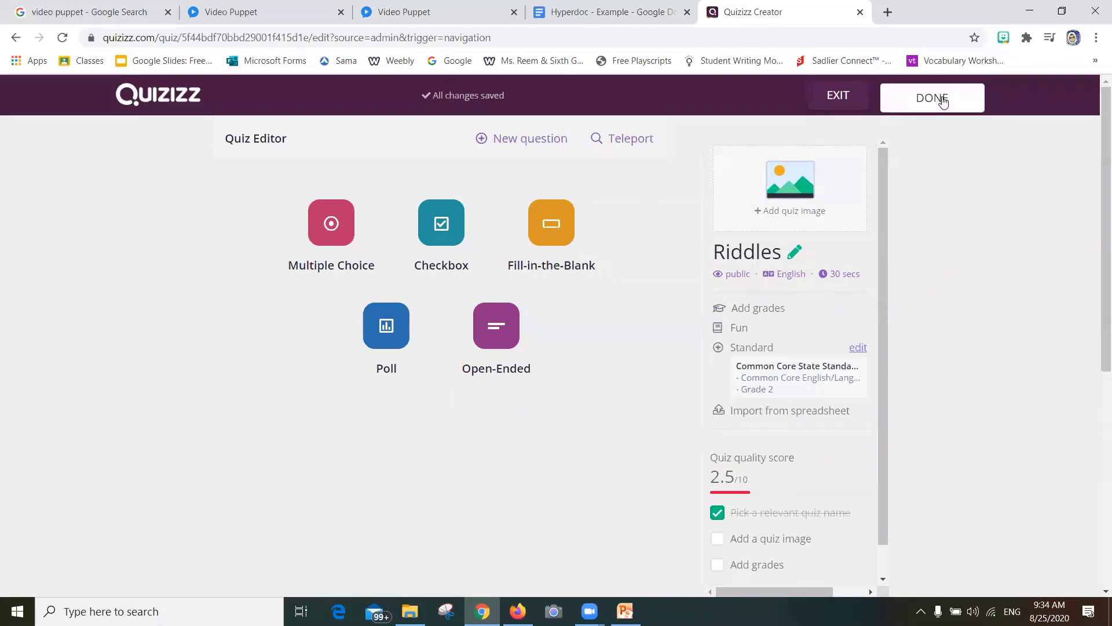
Exit the Riddles quiz editor and look at the saved quizzes in the library and the quiz reports
click(840, 99)
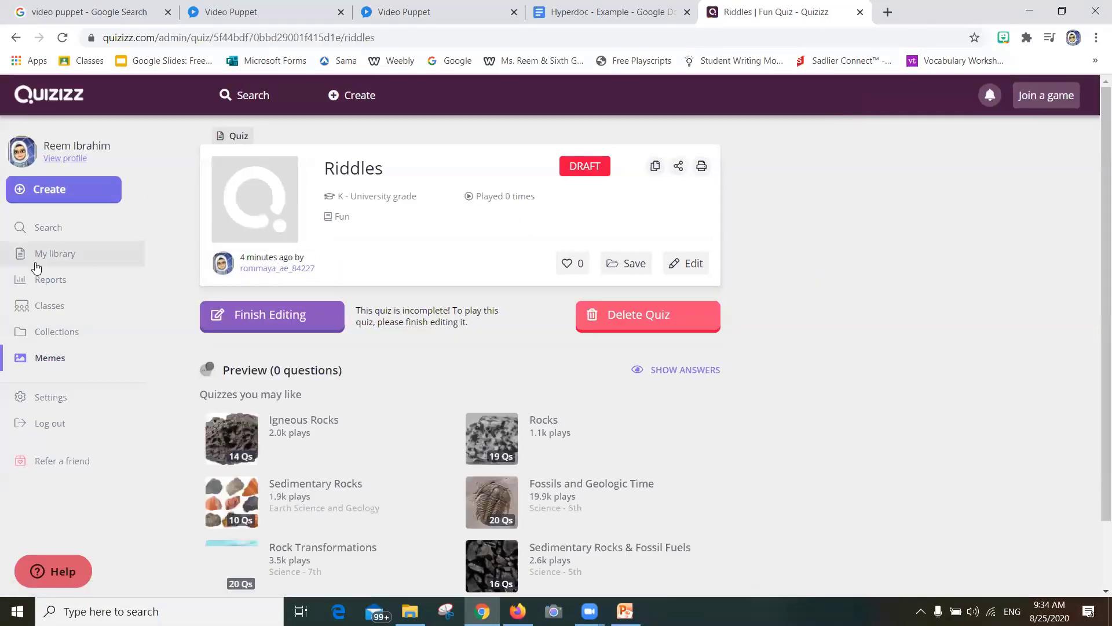
click(37, 261)
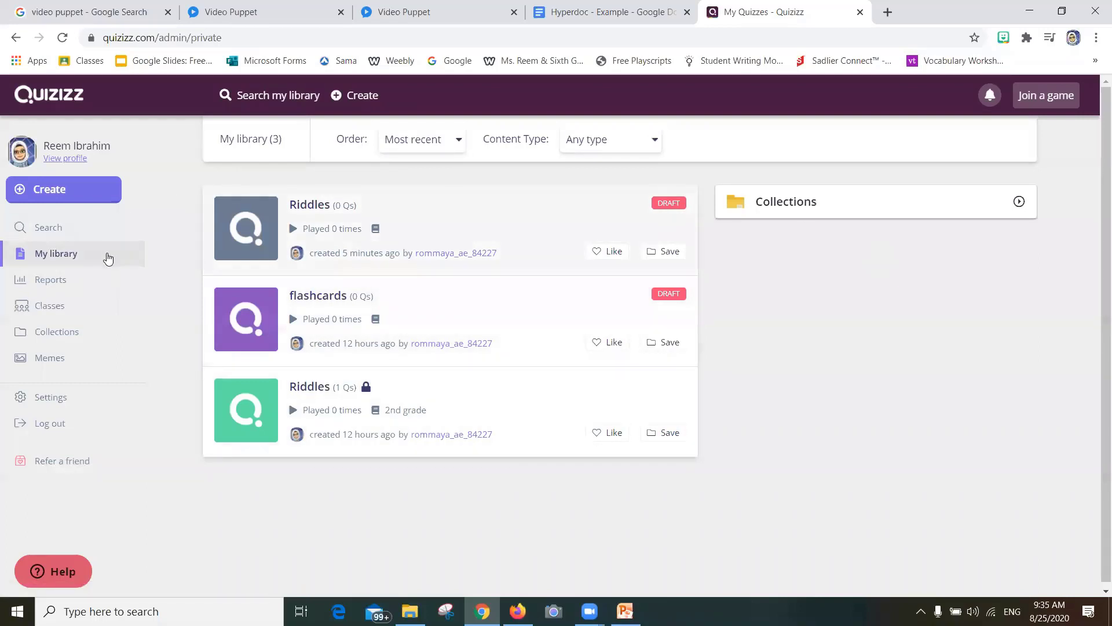
click(62, 282)
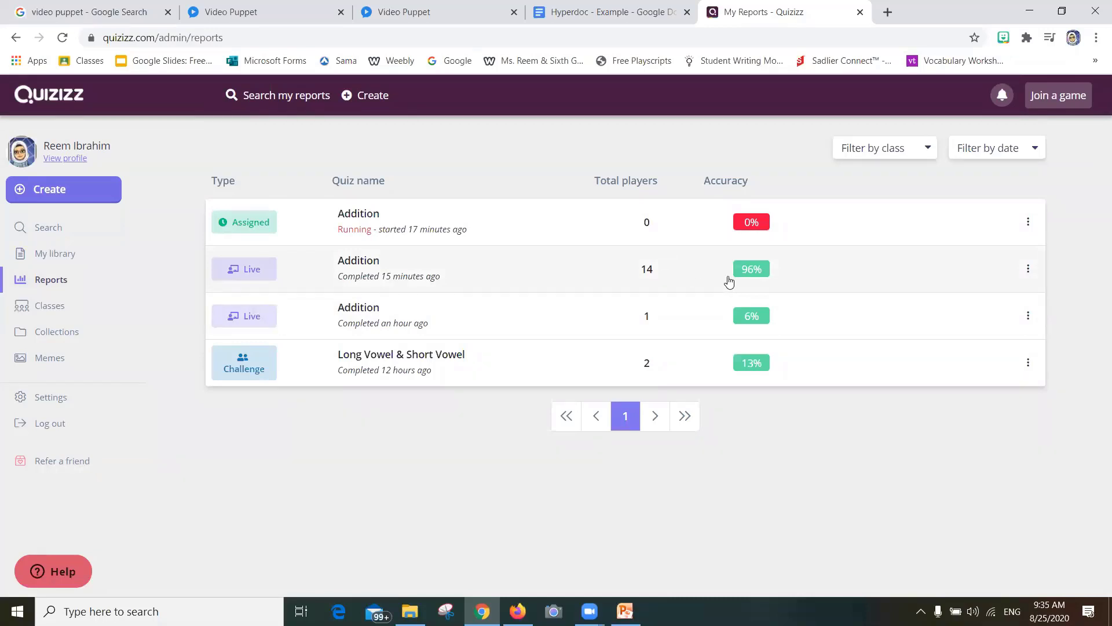
Start connecting Google Classroom to the classes and choose the teacher's Google account for sign-in
click(45, 314)
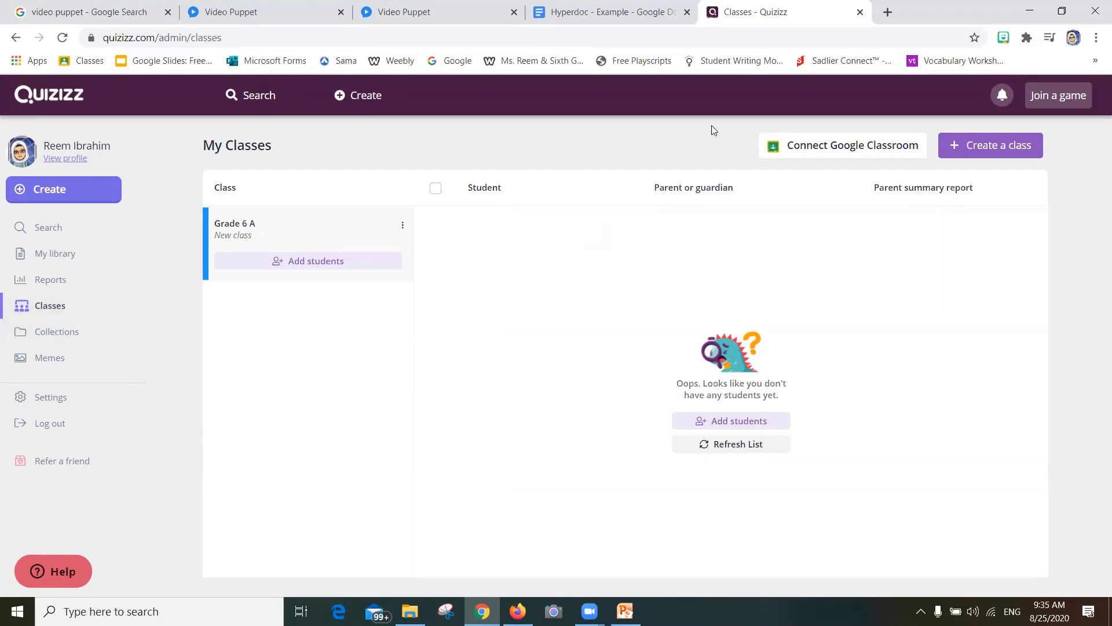
click(856, 153)
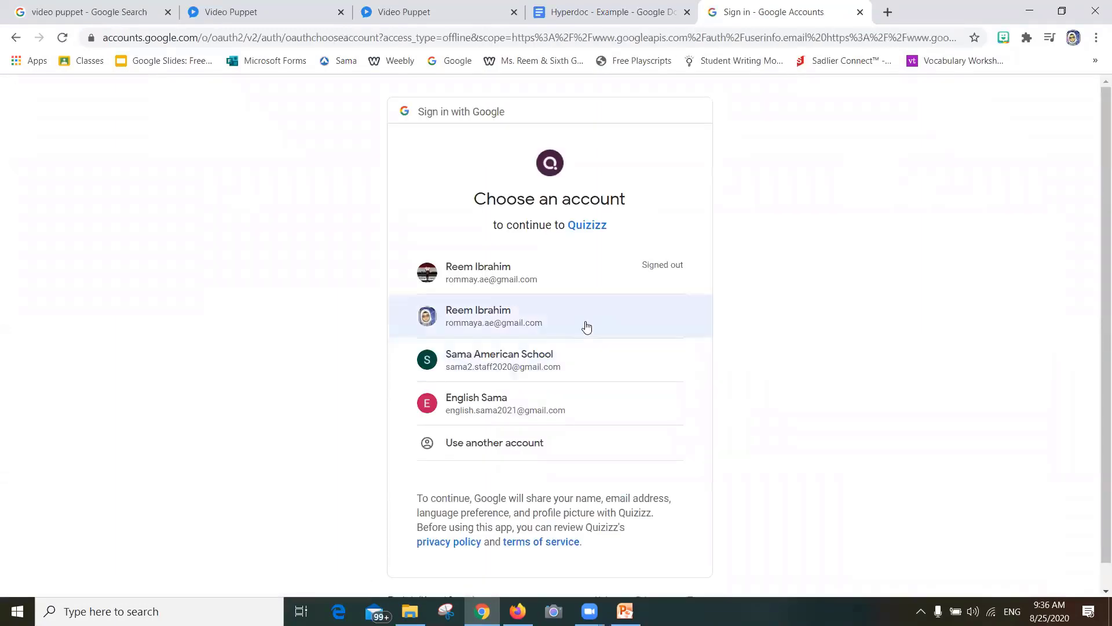
click(586, 325)
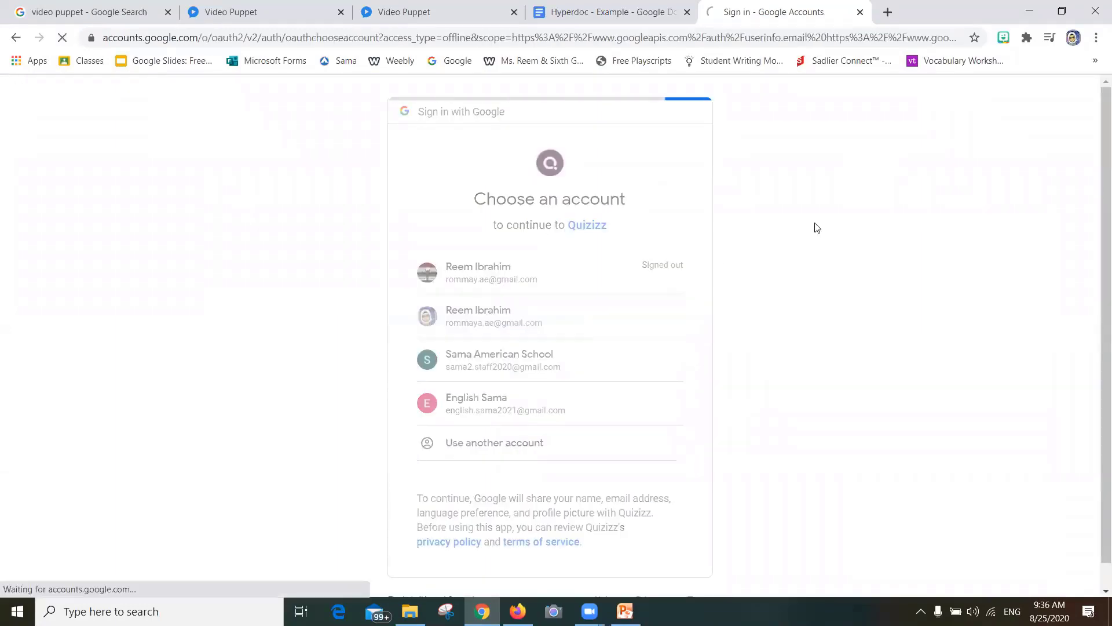